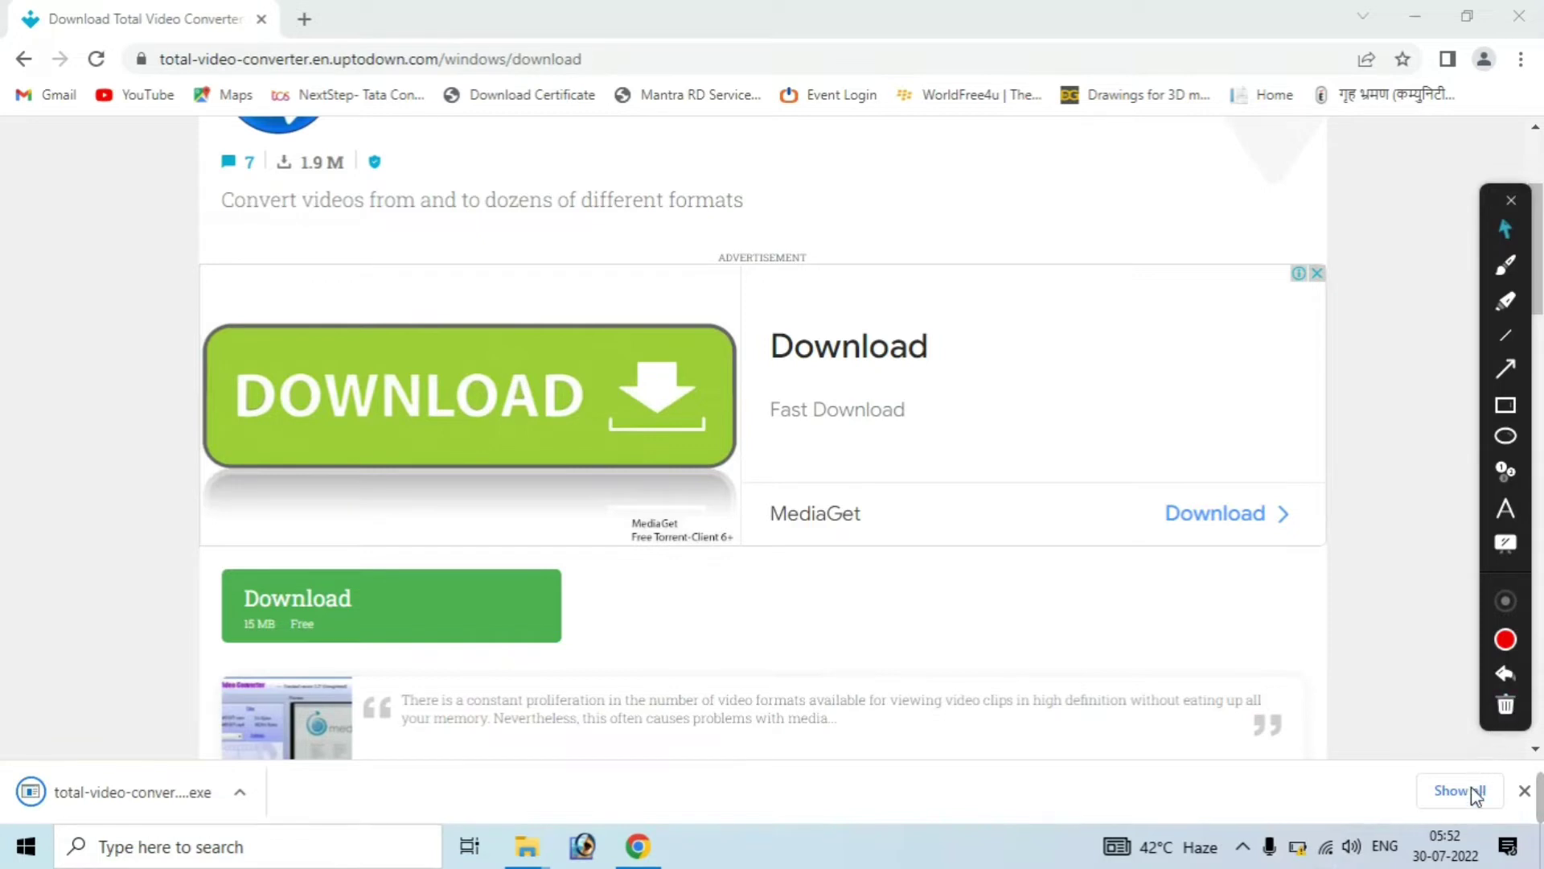
- Open the browser's full downloads list and show the downloaded total-video-converter installer in its folder
{"action": "left_click", "coordinate": [1472, 804]}
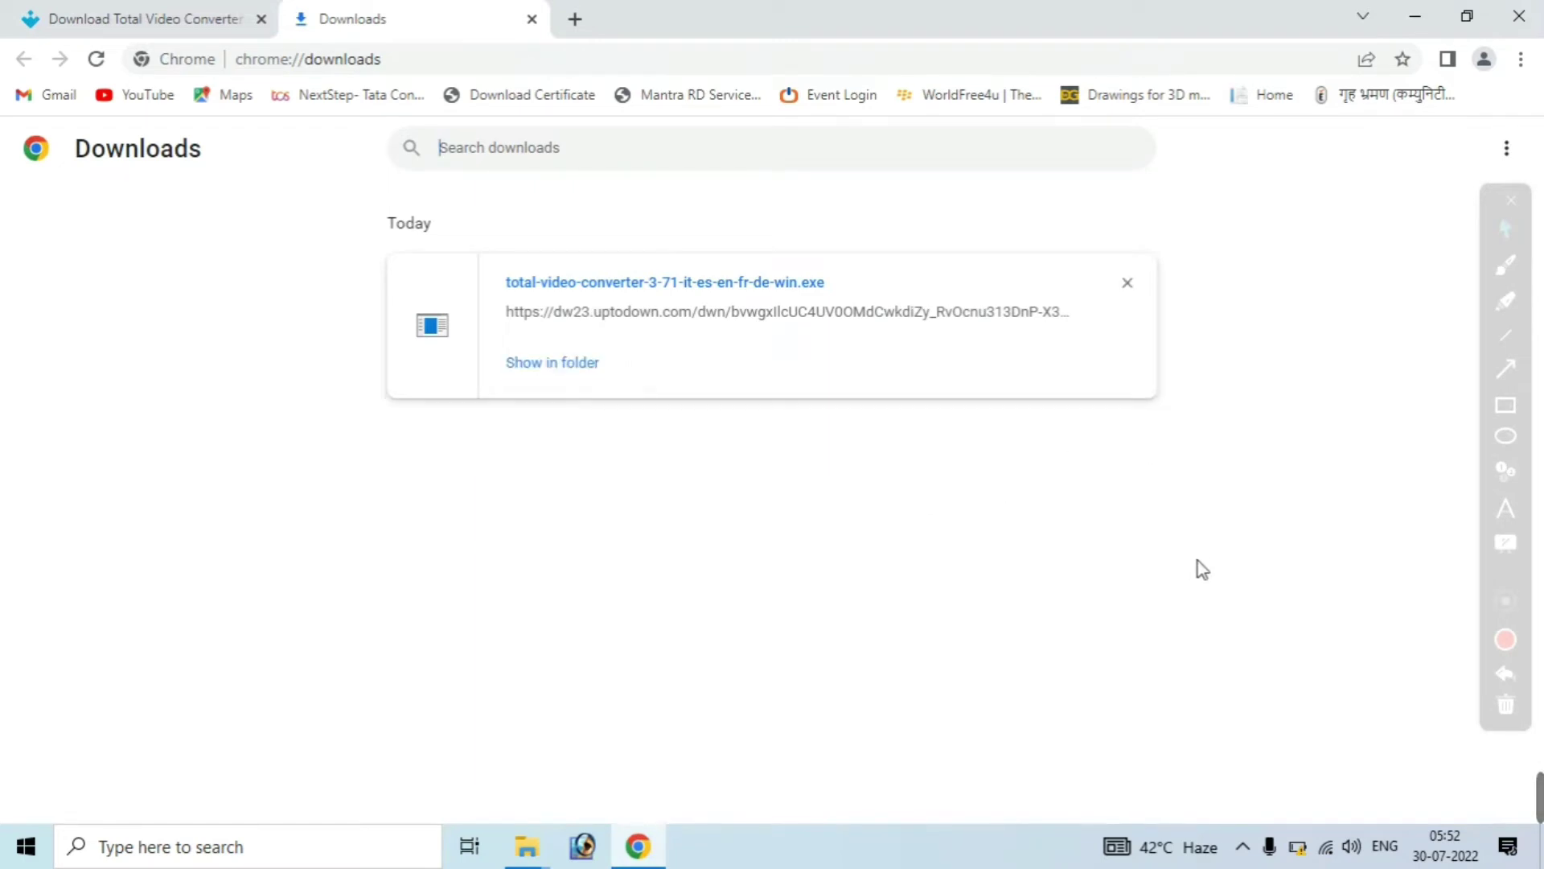
{"action": "left_click", "coordinate": [1502, 400]}
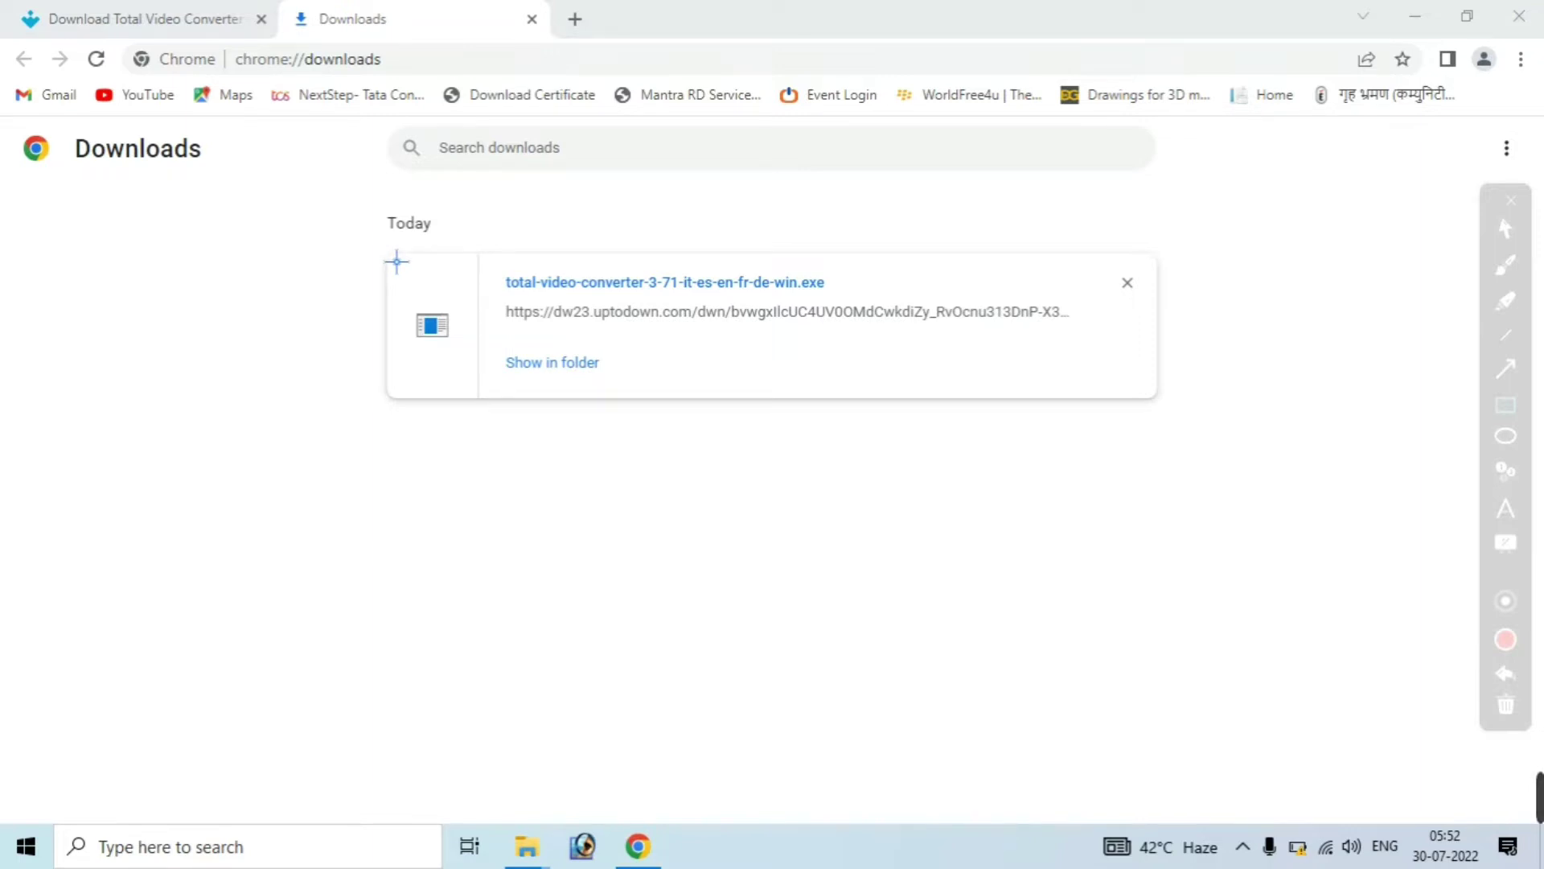
{"action": "mouse_move", "coordinate": [397, 262]}
{"action": "left_mouse_down"}
{"action": "mouse_move", "coordinate": [983, 473]}
{"action": "mouse_move", "coordinate": [1524, 215]}
{"action": "mouse_move", "coordinate": [1250, 521]}
{"action": "mouse_move", "coordinate": [1224, 424]}
{"action": "left_mouse_up"}
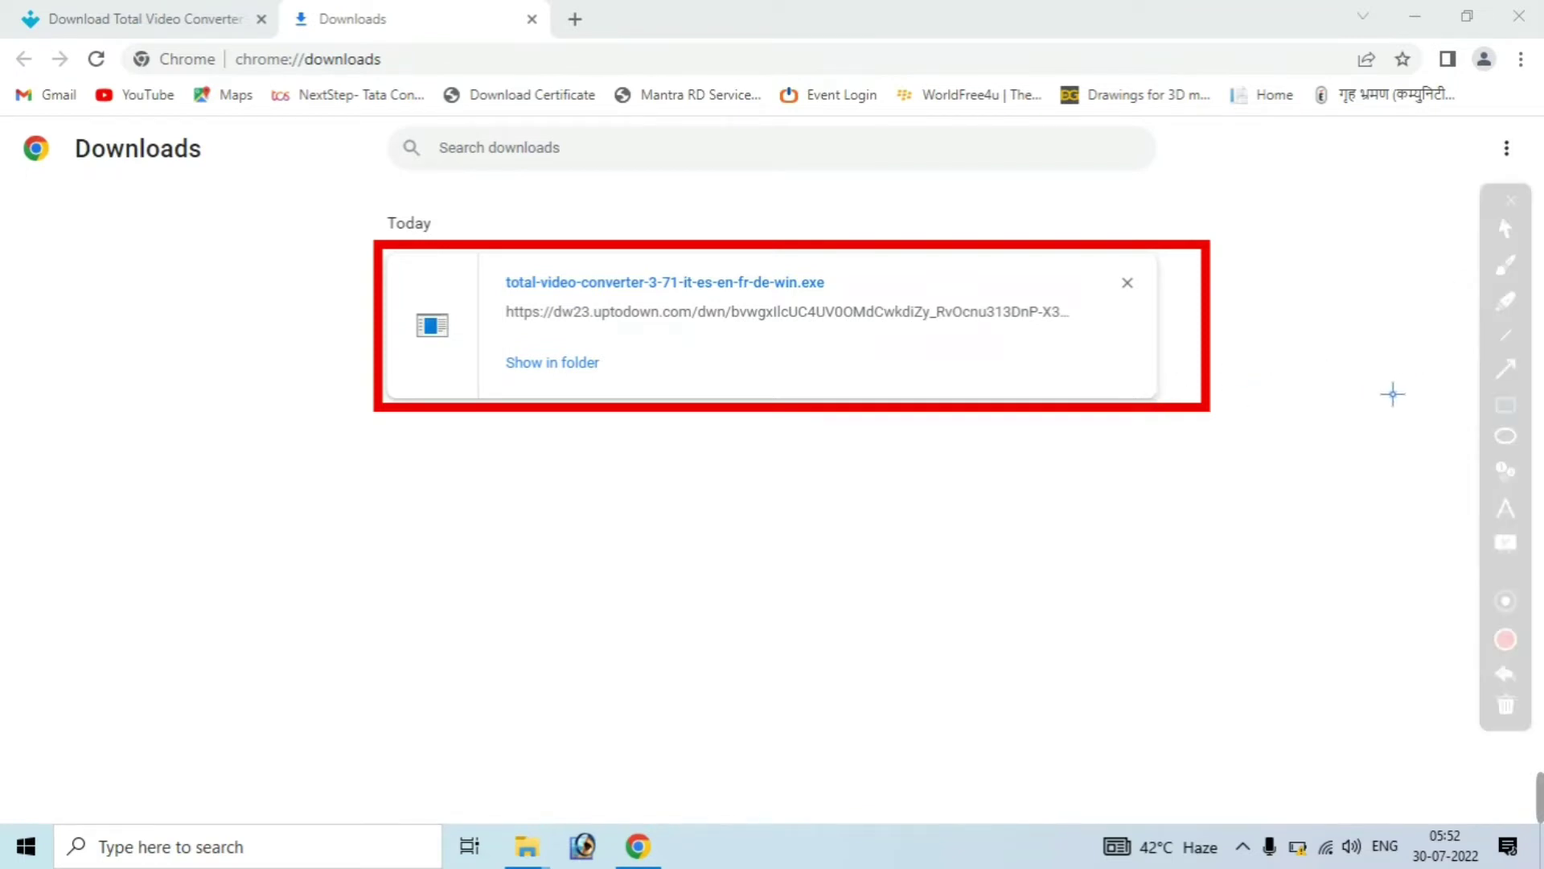
{"action": "left_click", "coordinate": [1505, 230]}
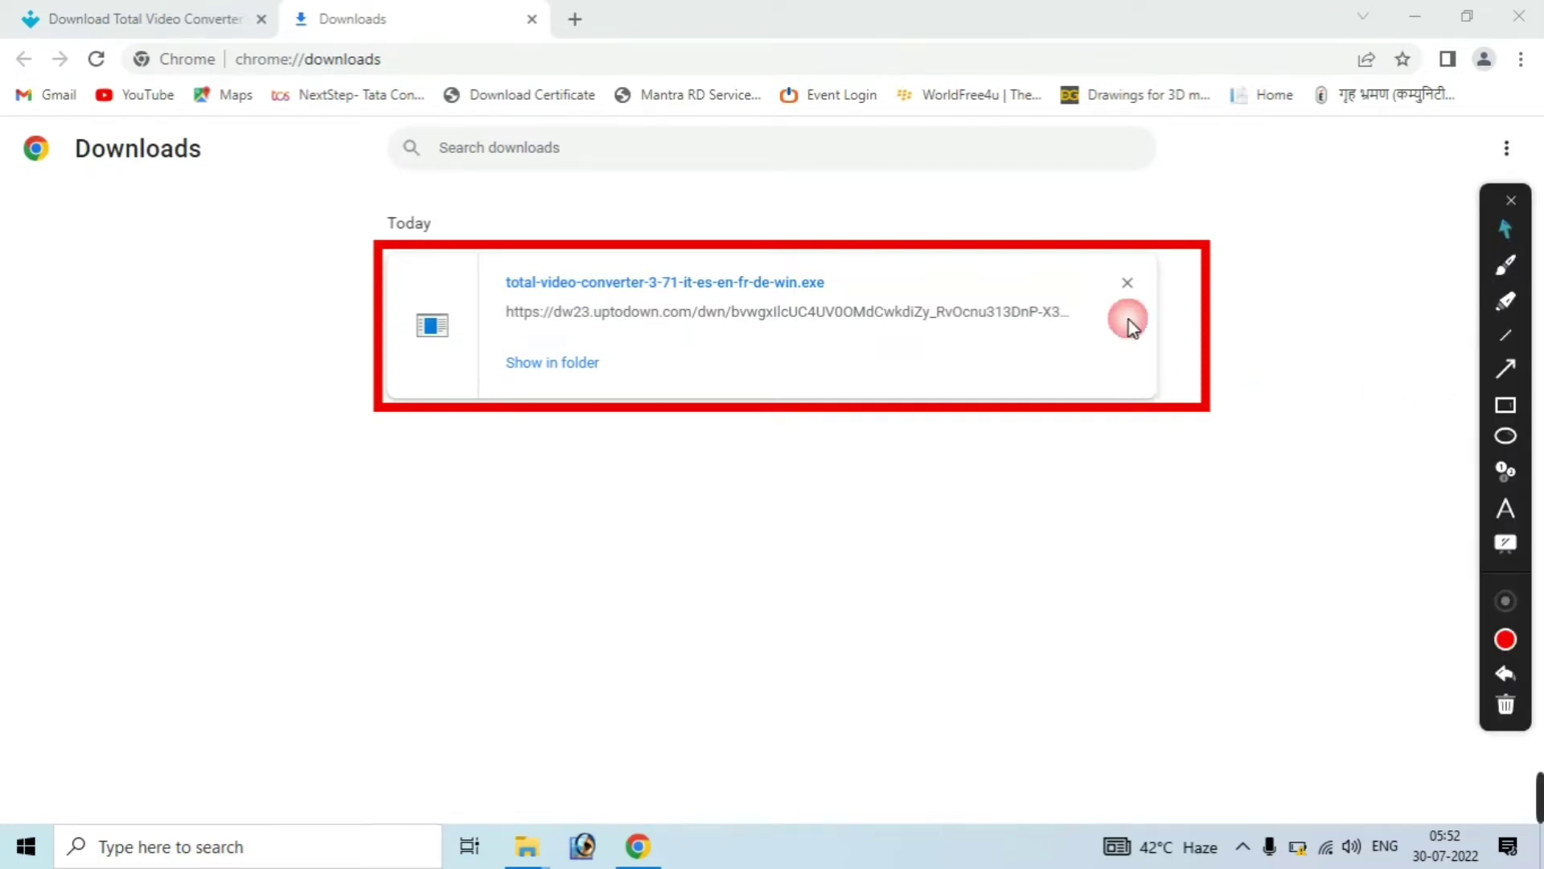
{"action": "left_click", "coordinate": [1505, 705]}
{"action": "left_click", "coordinate": [536, 364]}
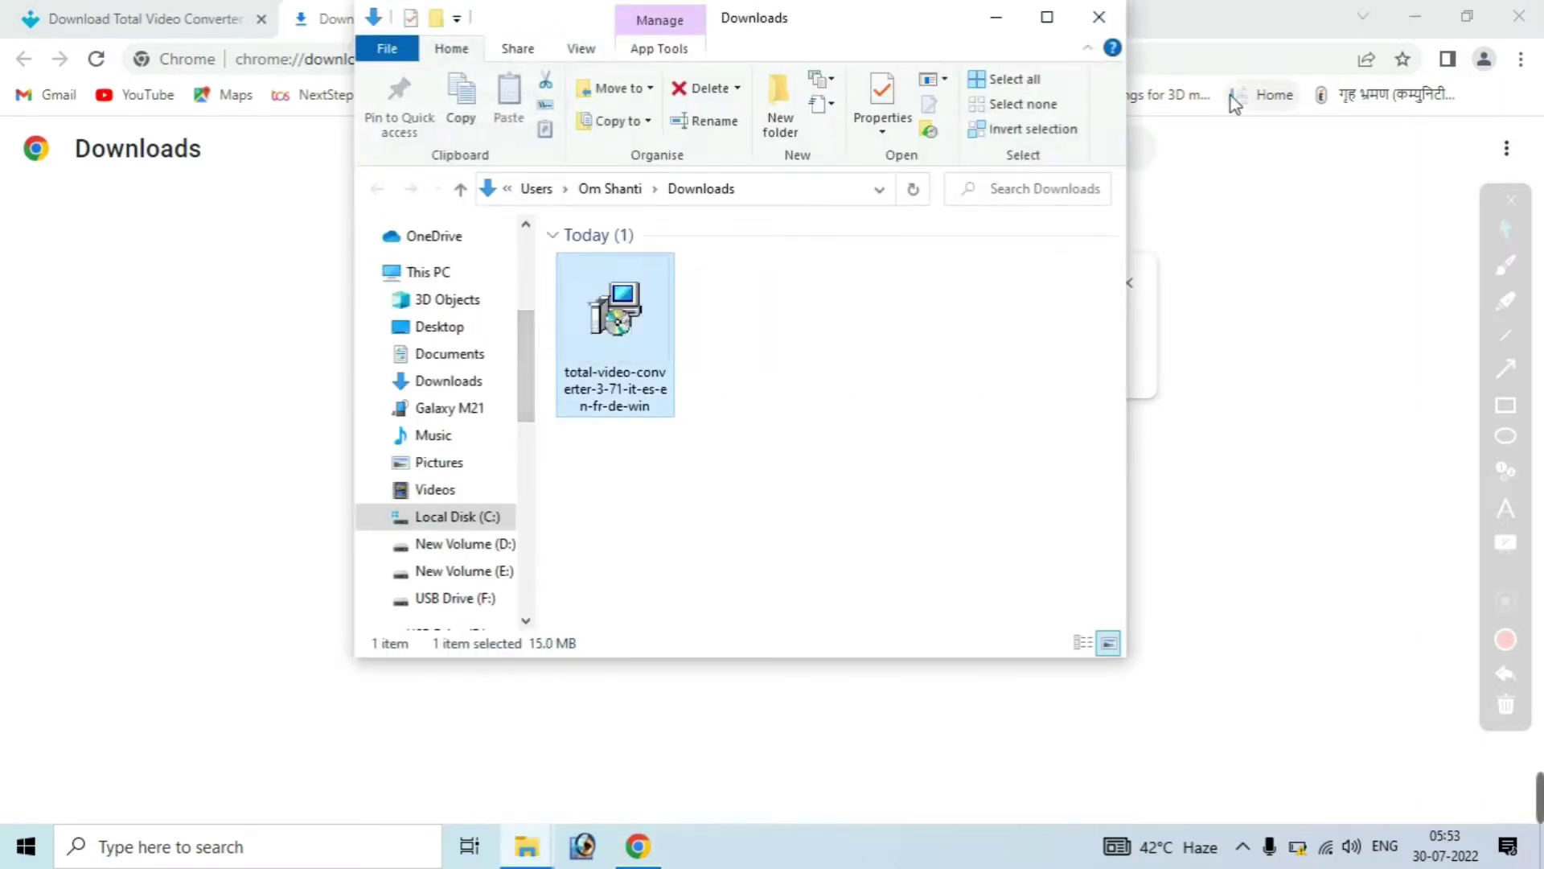
- Outline the installer file with a red rectangle annotation and clear the markup
{"action": "left_click", "coordinate": [1505, 405]}
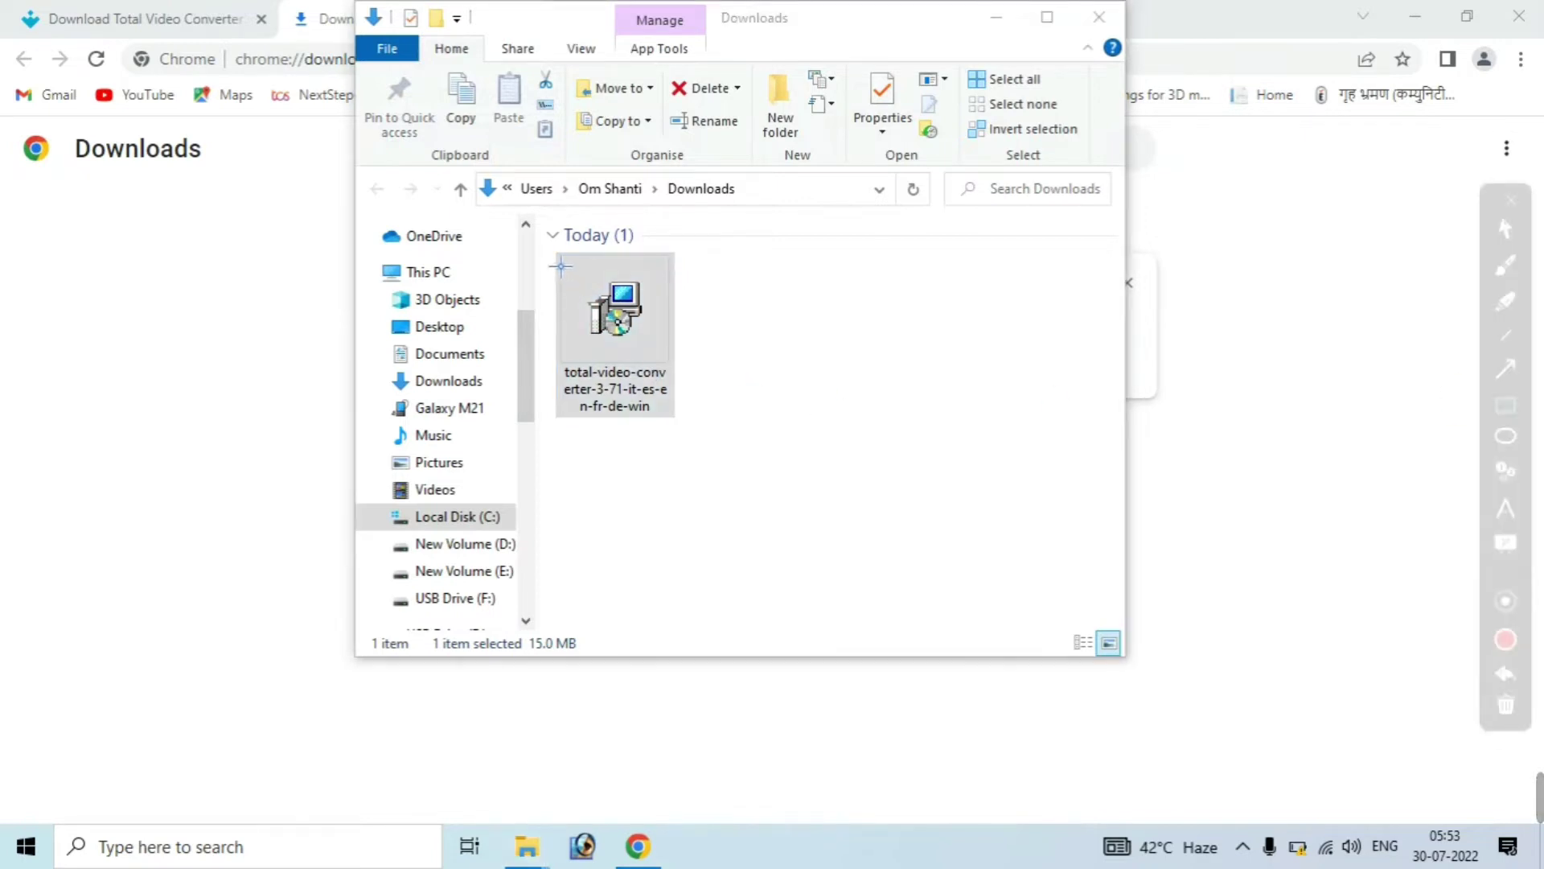
{"action": "mouse_move", "coordinate": [561, 260]}
{"action": "left_mouse_down"}
{"action": "mouse_move", "coordinate": [592, 276]}
{"action": "mouse_move", "coordinate": [727, 481]}
{"action": "mouse_move", "coordinate": [721, 452]}
{"action": "left_mouse_up"}
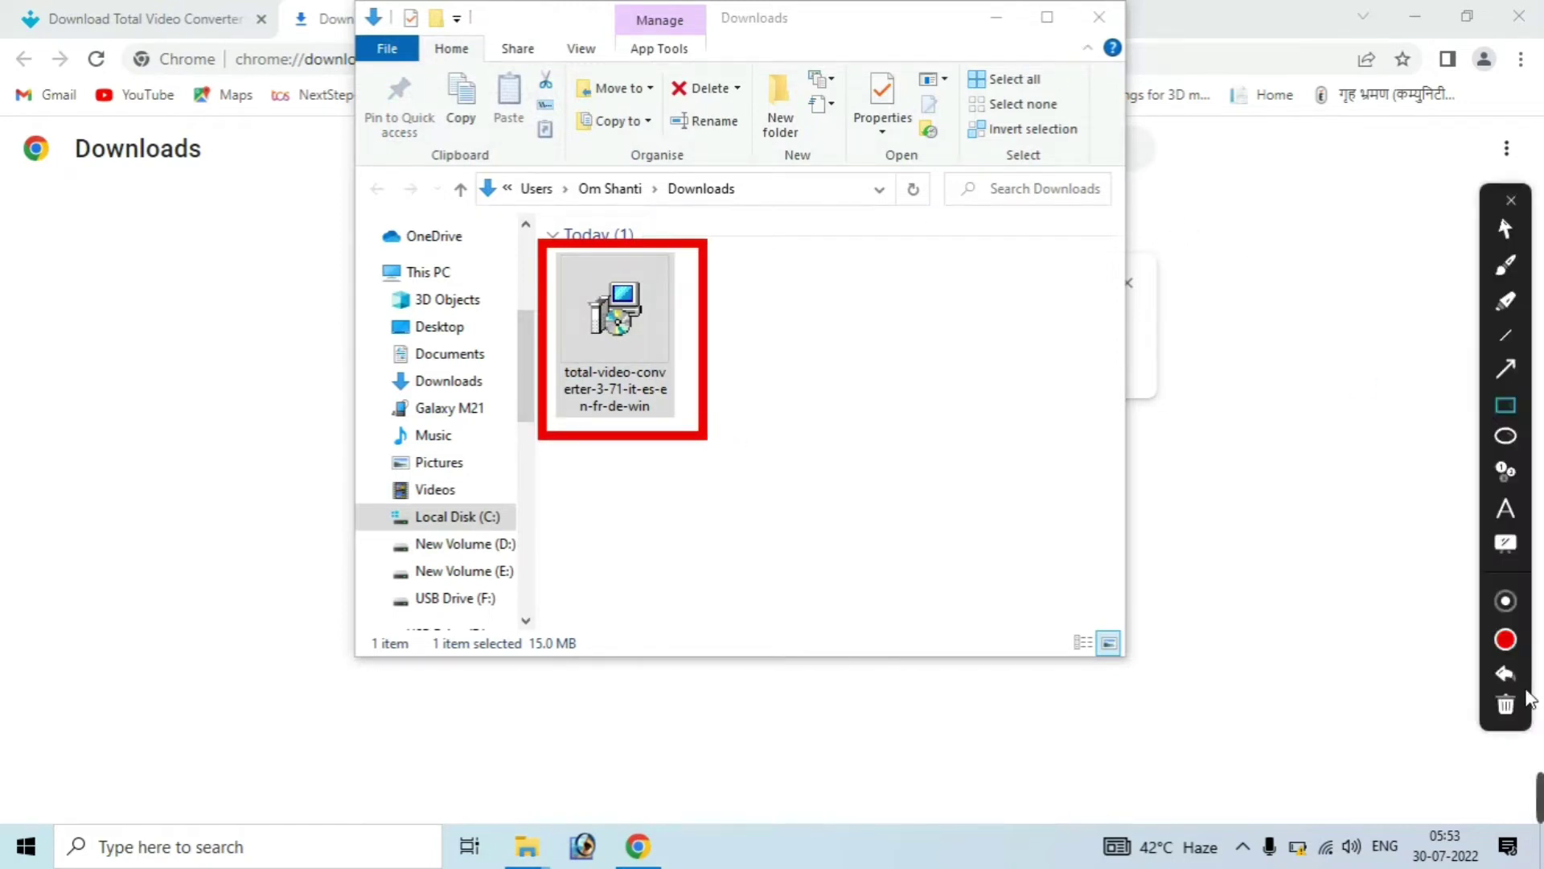
{"action": "left_click", "coordinate": [1505, 705]}
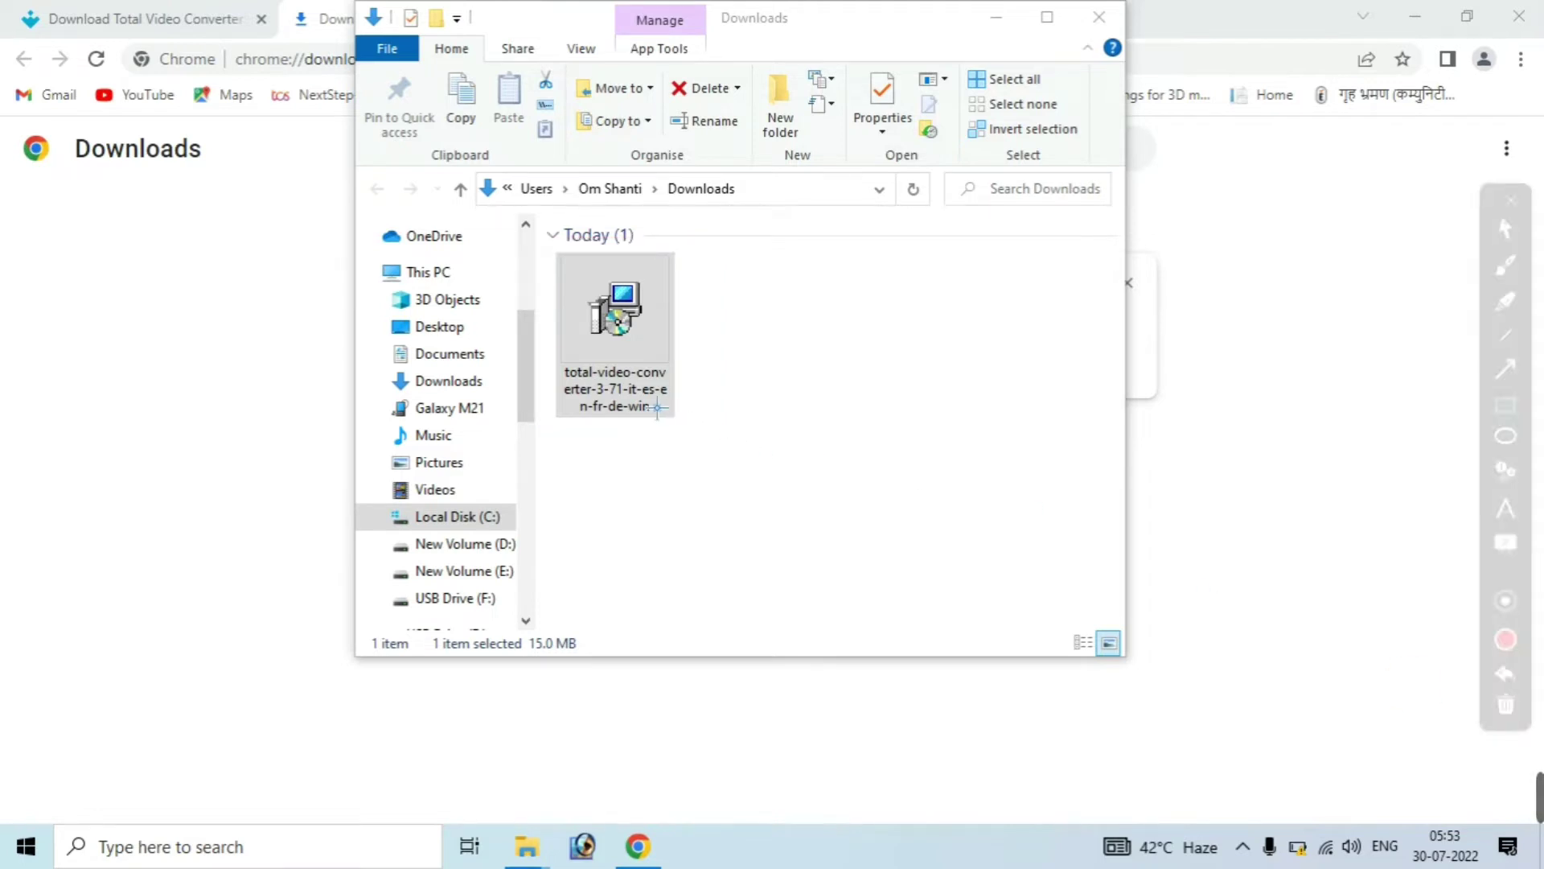
- Launch the total-video-converter-3-71-it-es-en-fr-de-win installer and maximize the Downloads folder window
{"action": "left_click", "coordinate": [1506, 231]}
{"action": "left_click", "coordinate": [618, 315]}
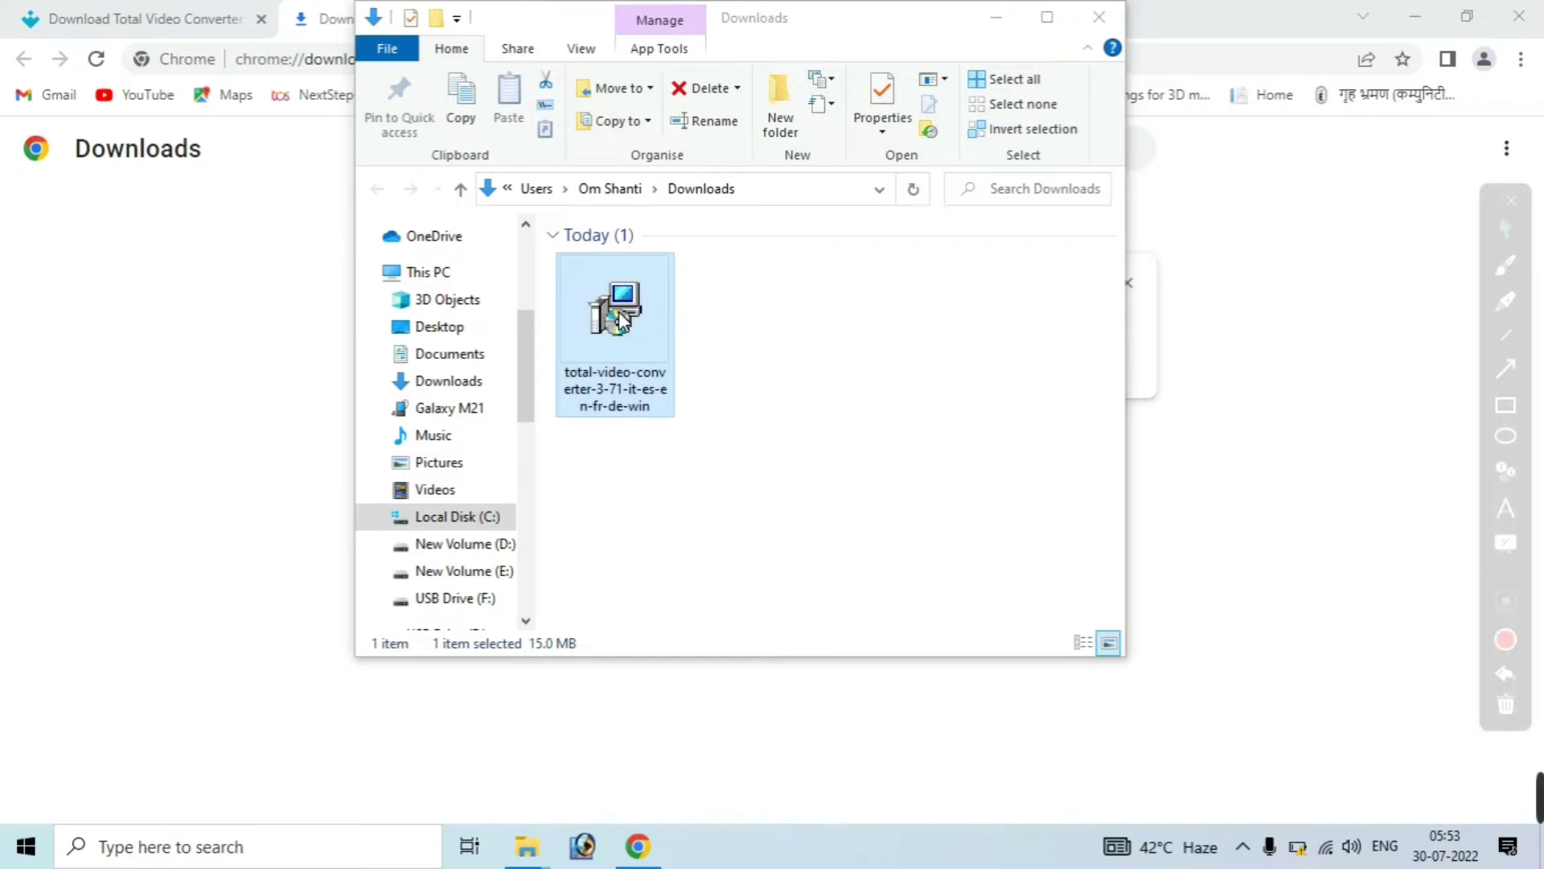
{"action": "double_click", "coordinate": [620, 318]}
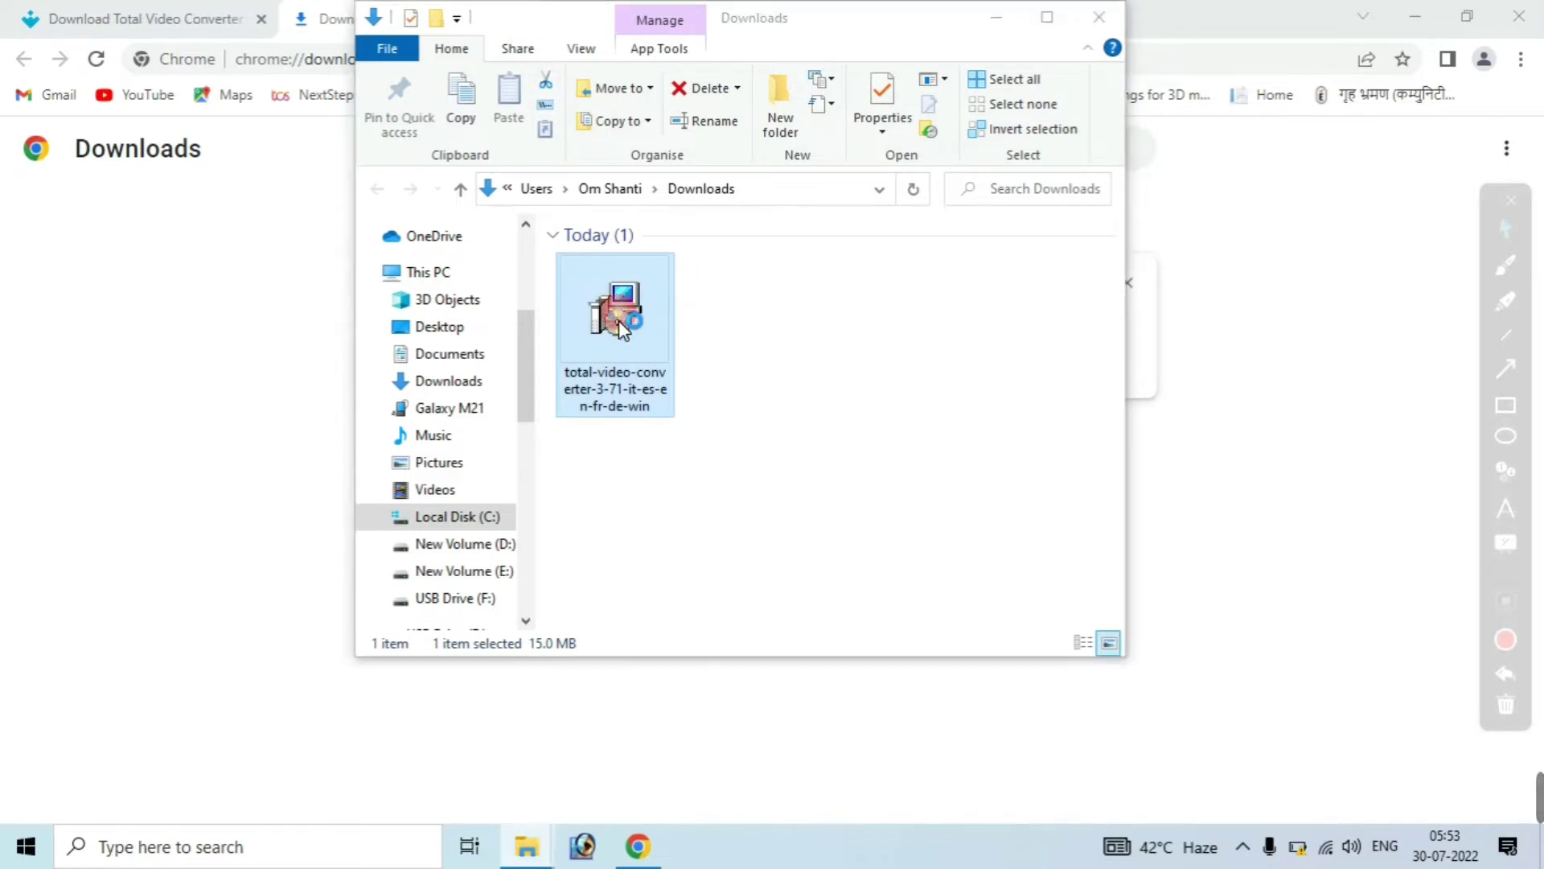
{"action": "left_click", "coordinate": [1054, 31]}
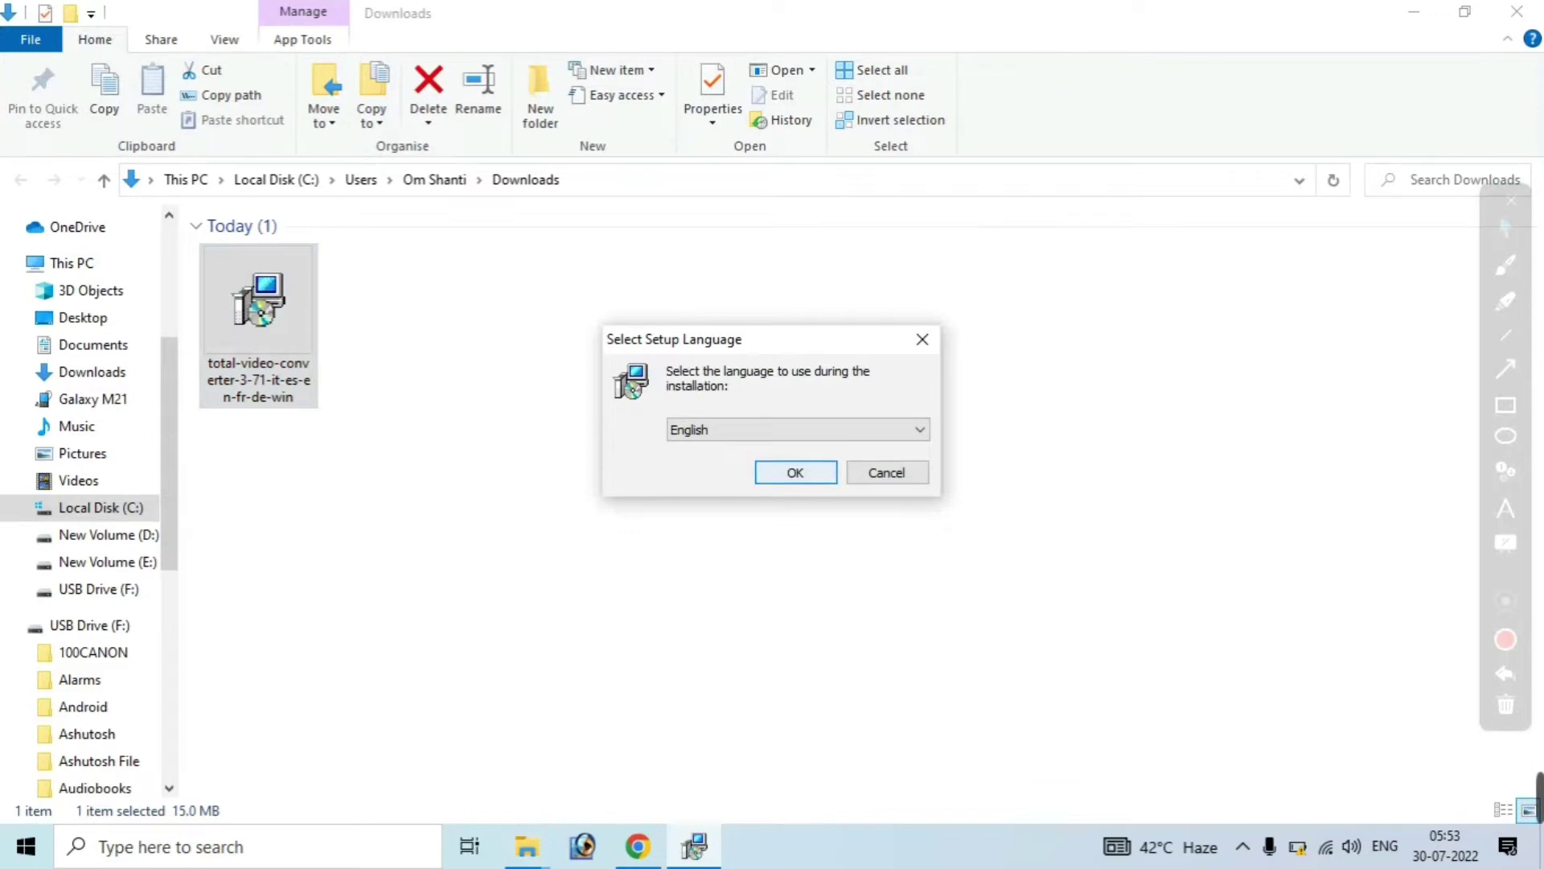
- Install Total Video Converter 3.71 in English with the default folders, desktop and Quick Launch icons, and launch it on finishing
{"action": "key", "text": "Return"}
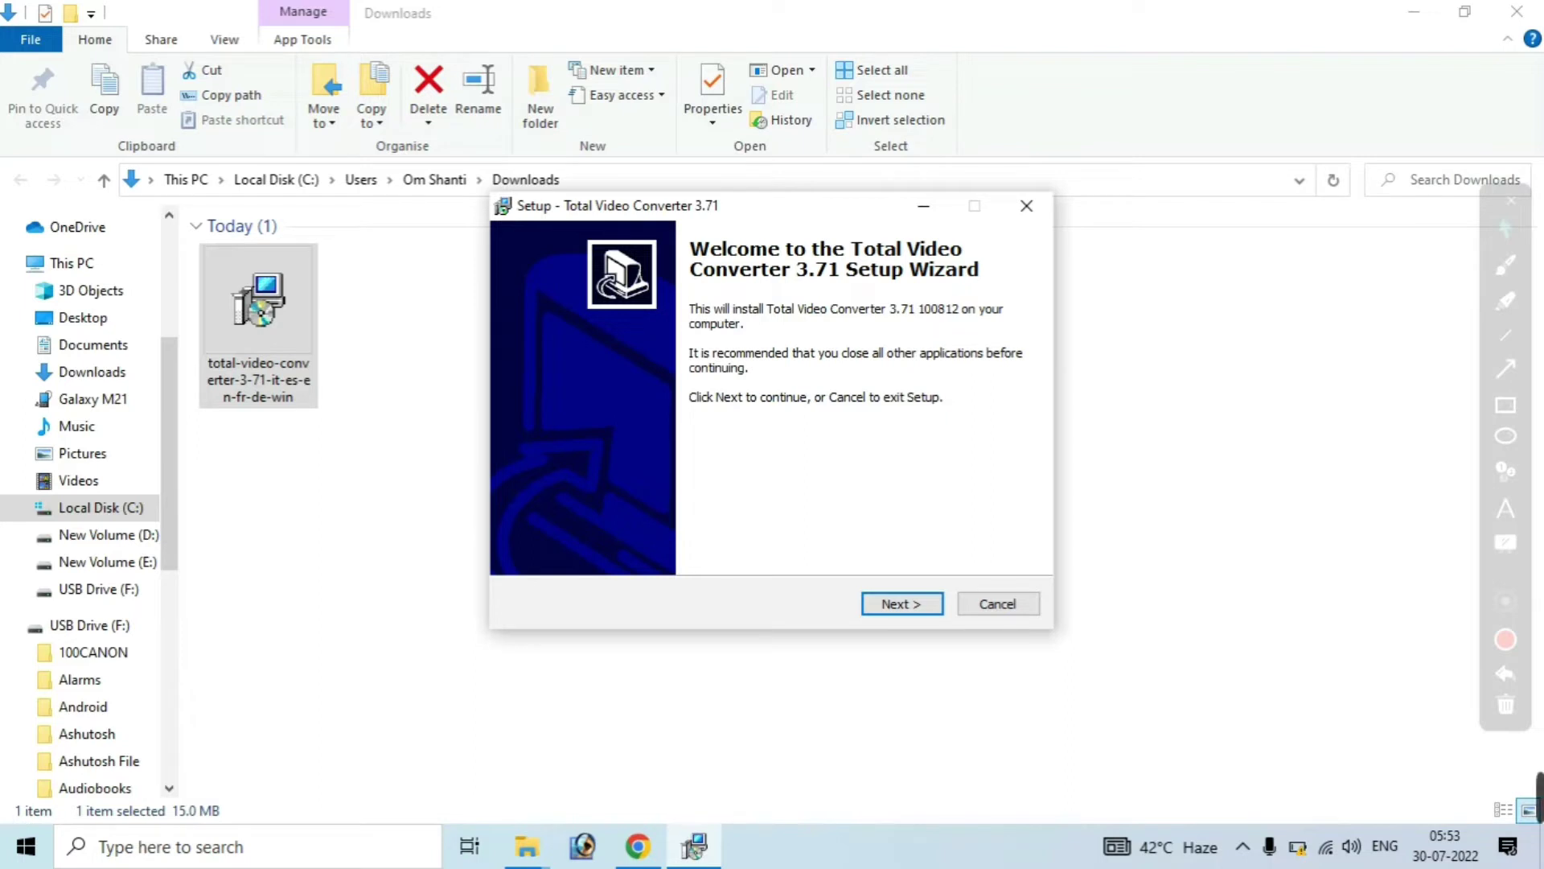
{"action": "key", "text": "Return"}
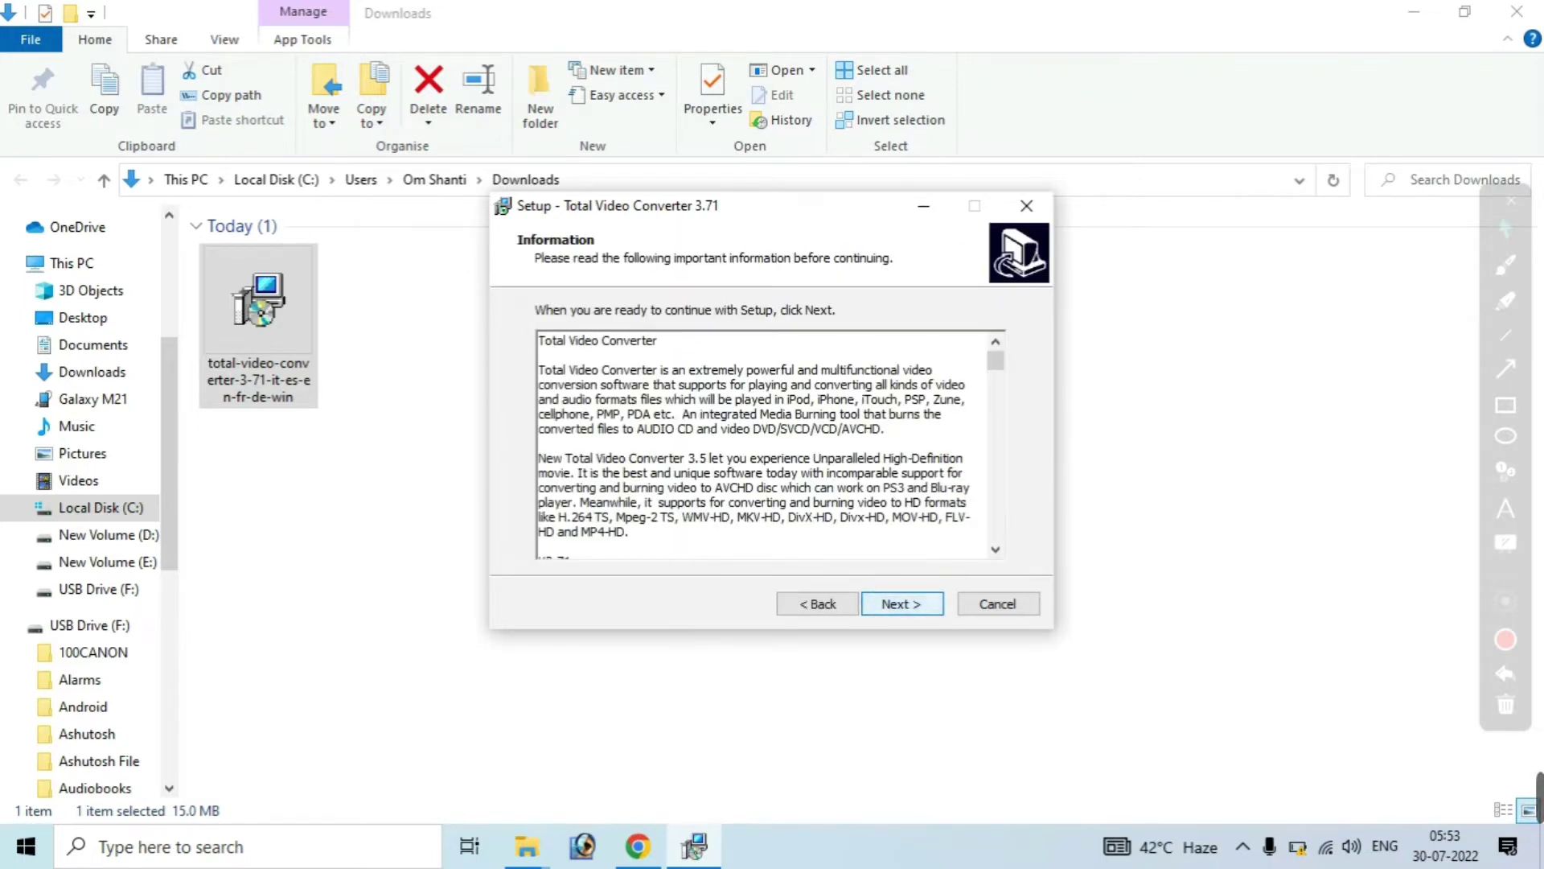
{"action": "key", "text": "Return"}
{"action": "key", "text": "Return"}
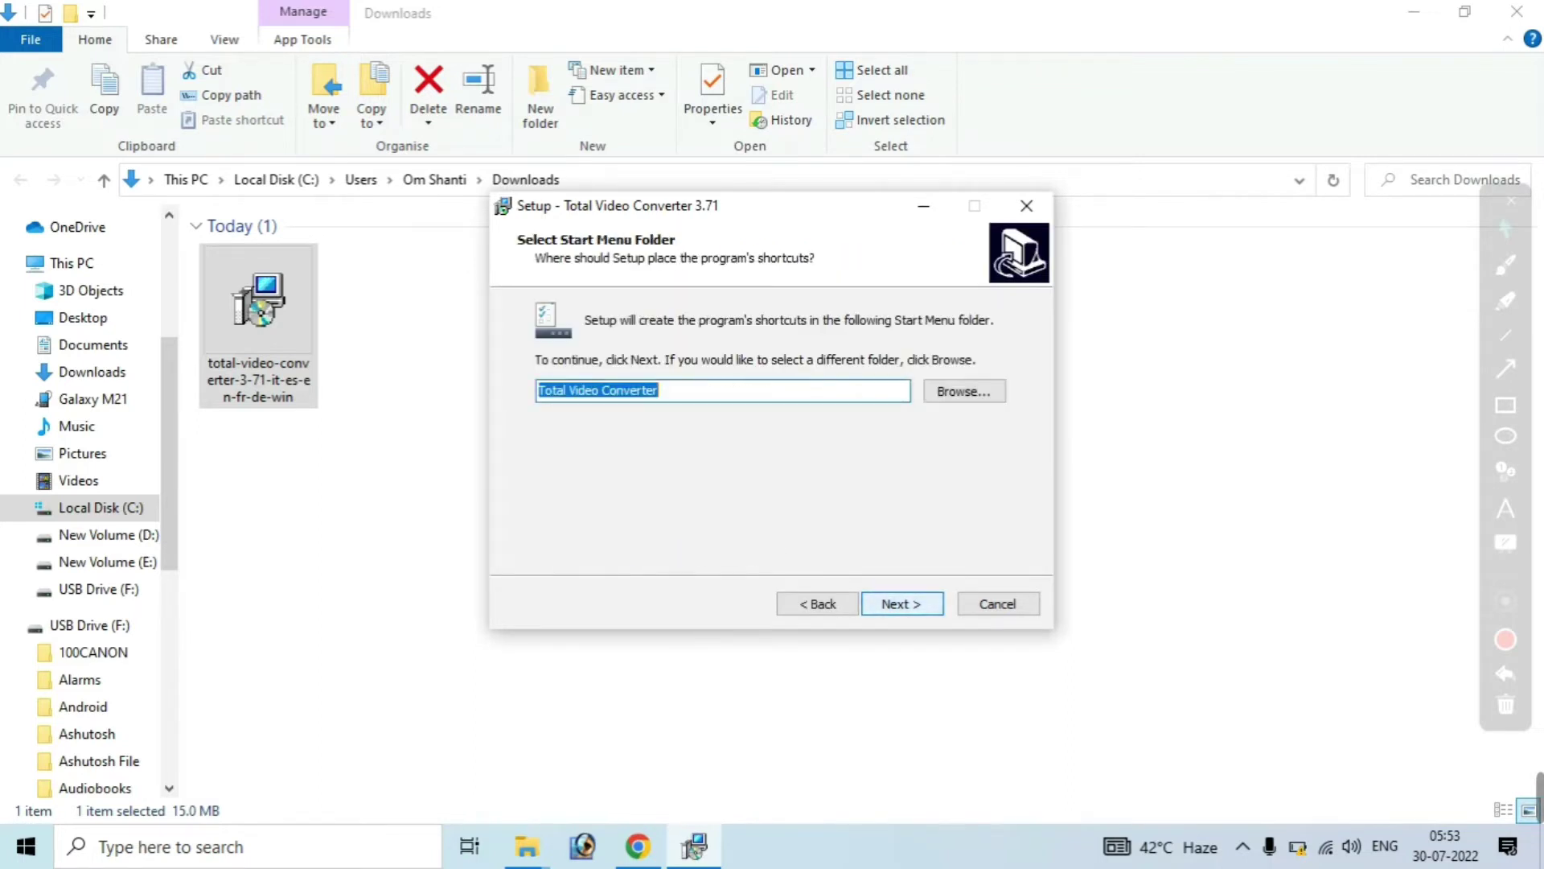
{"action": "key", "text": "Return"}
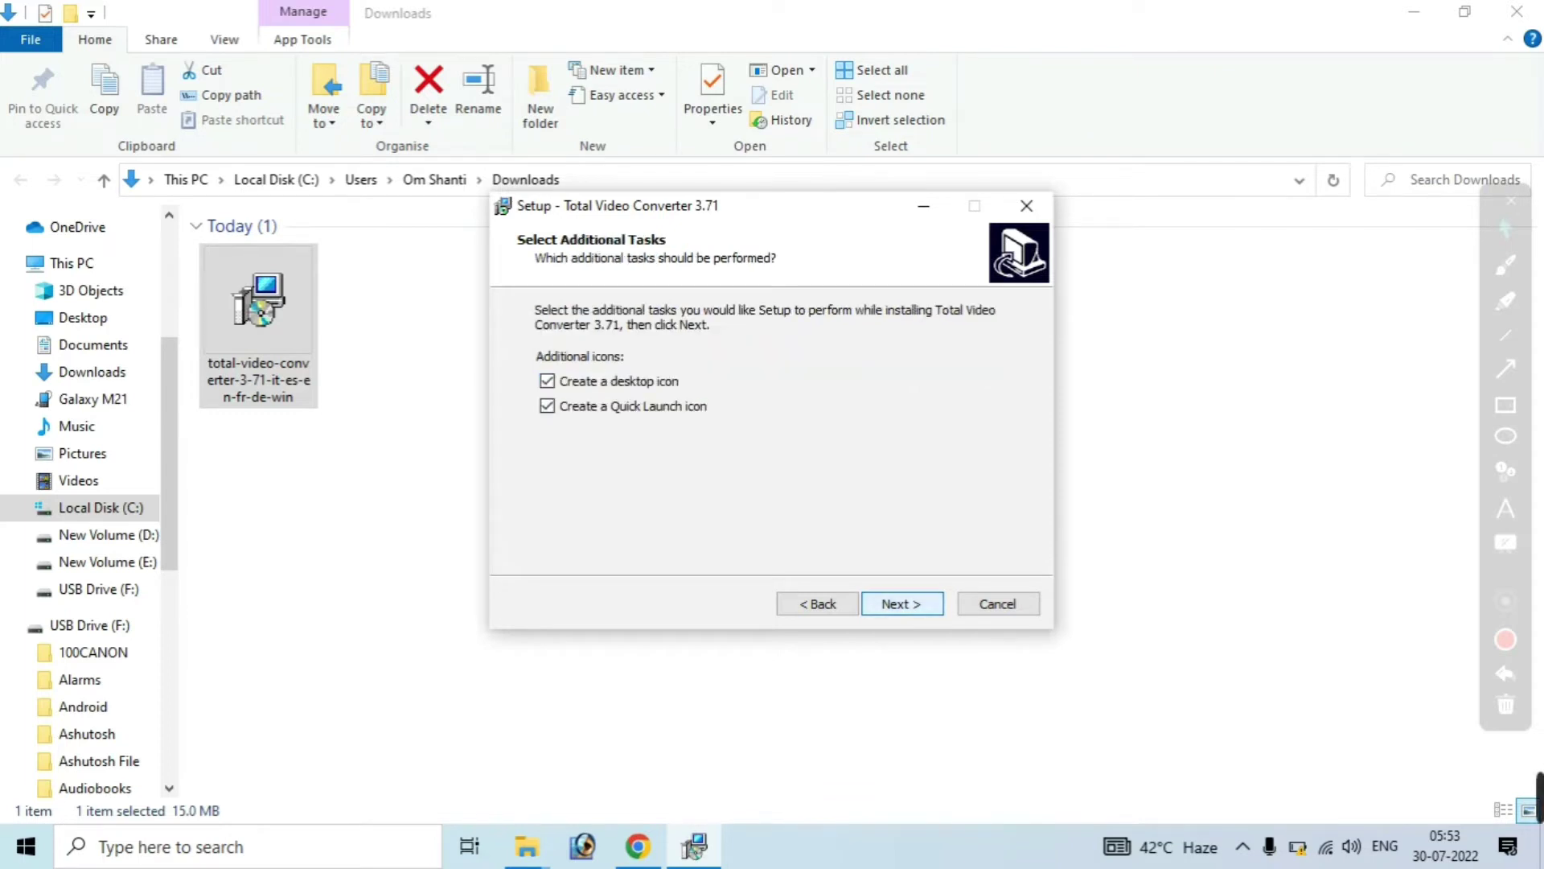
{"action": "key", "text": "Return"}
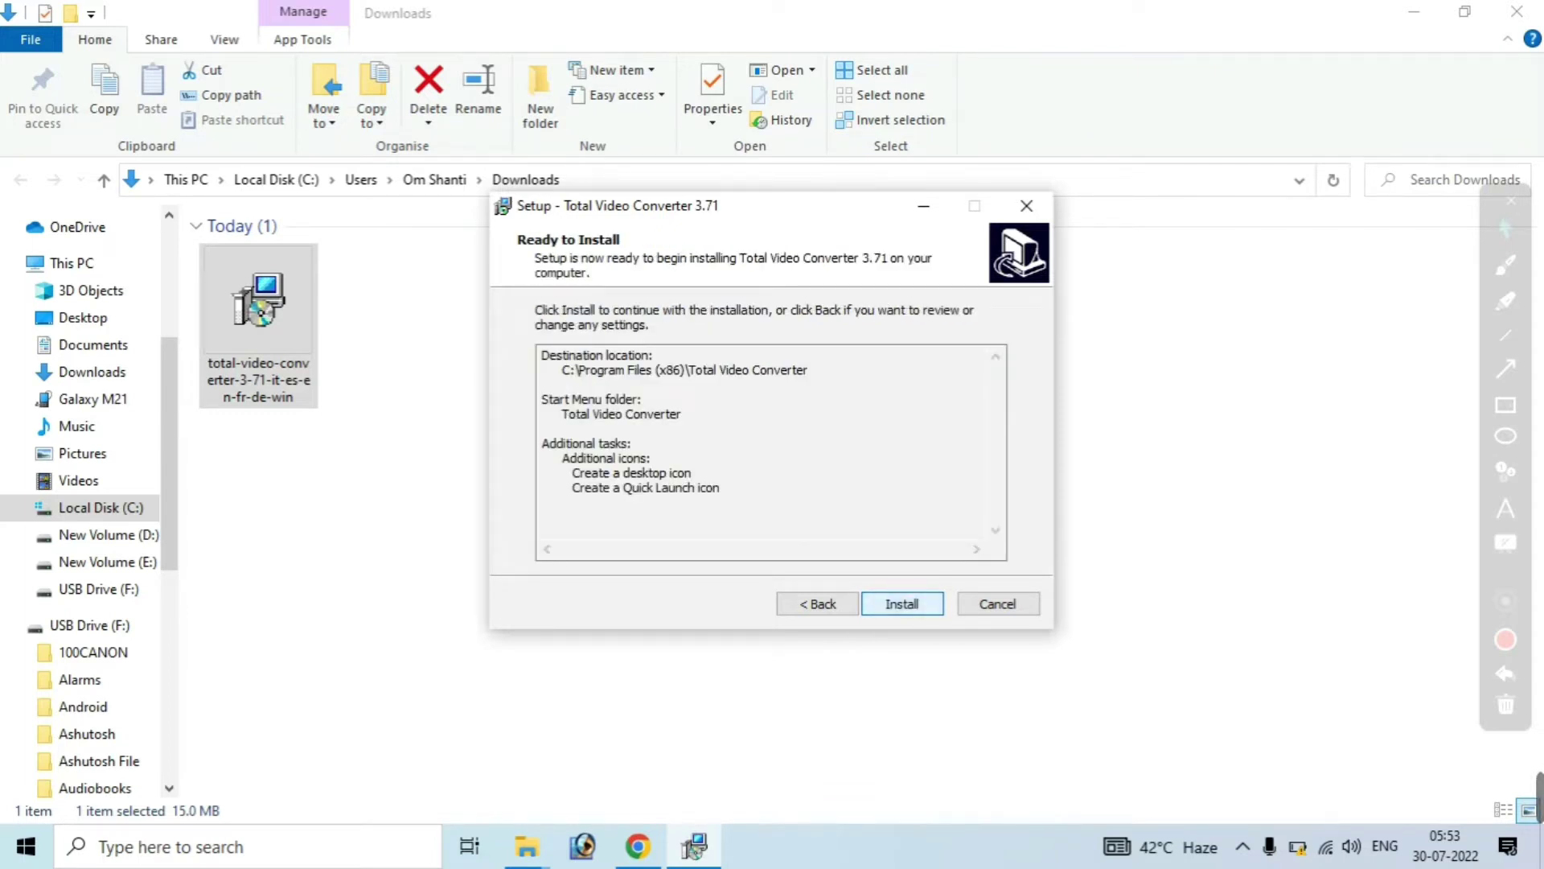
{"action": "key", "text": "Return"}
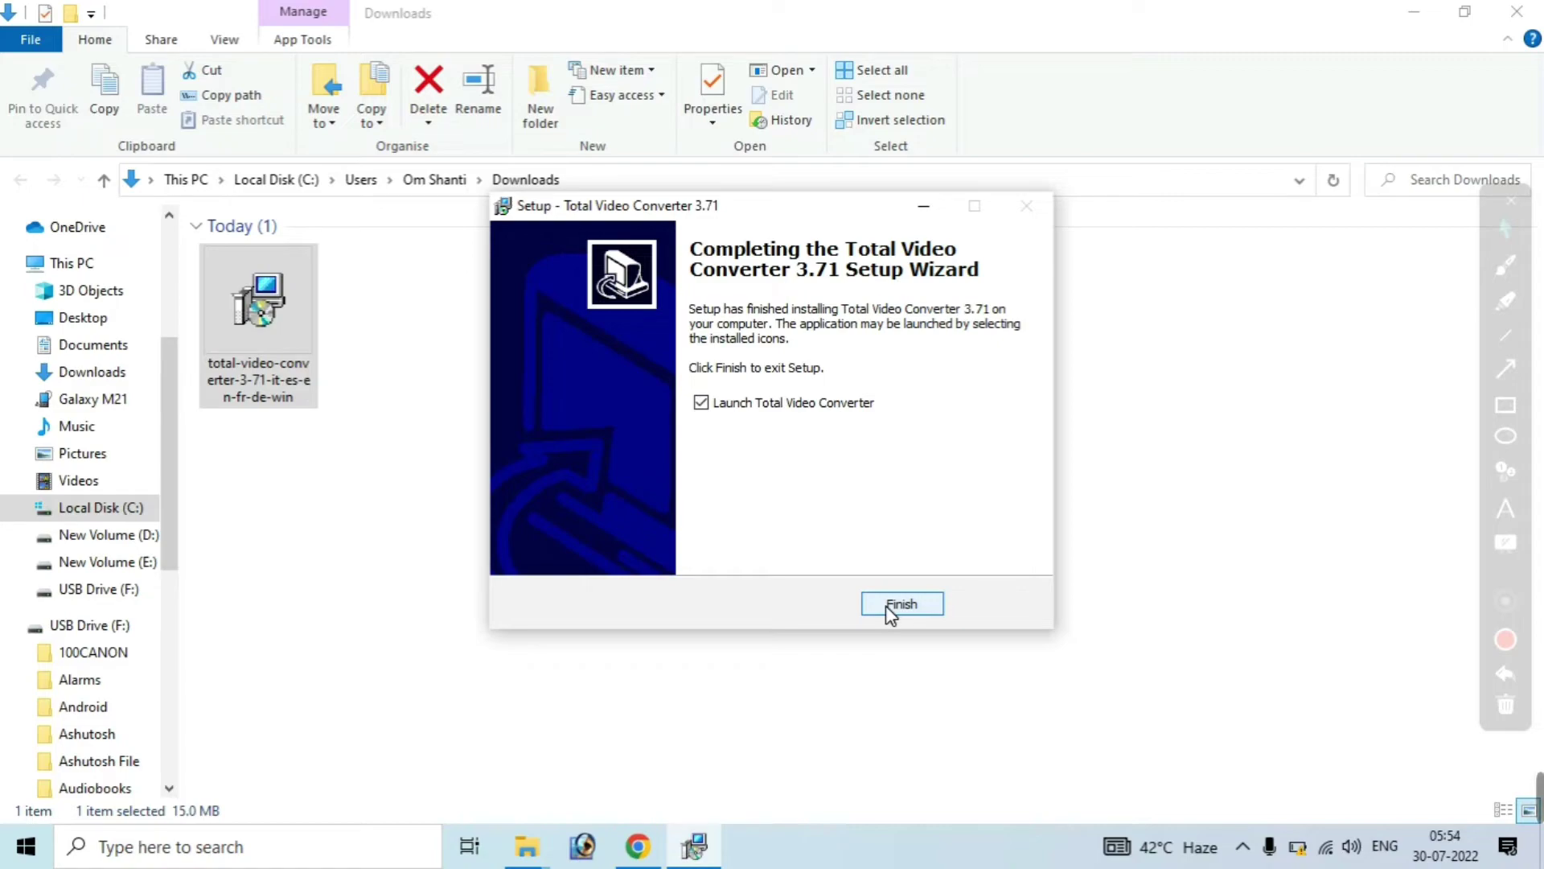
{"action": "left_click", "coordinate": [894, 604]}
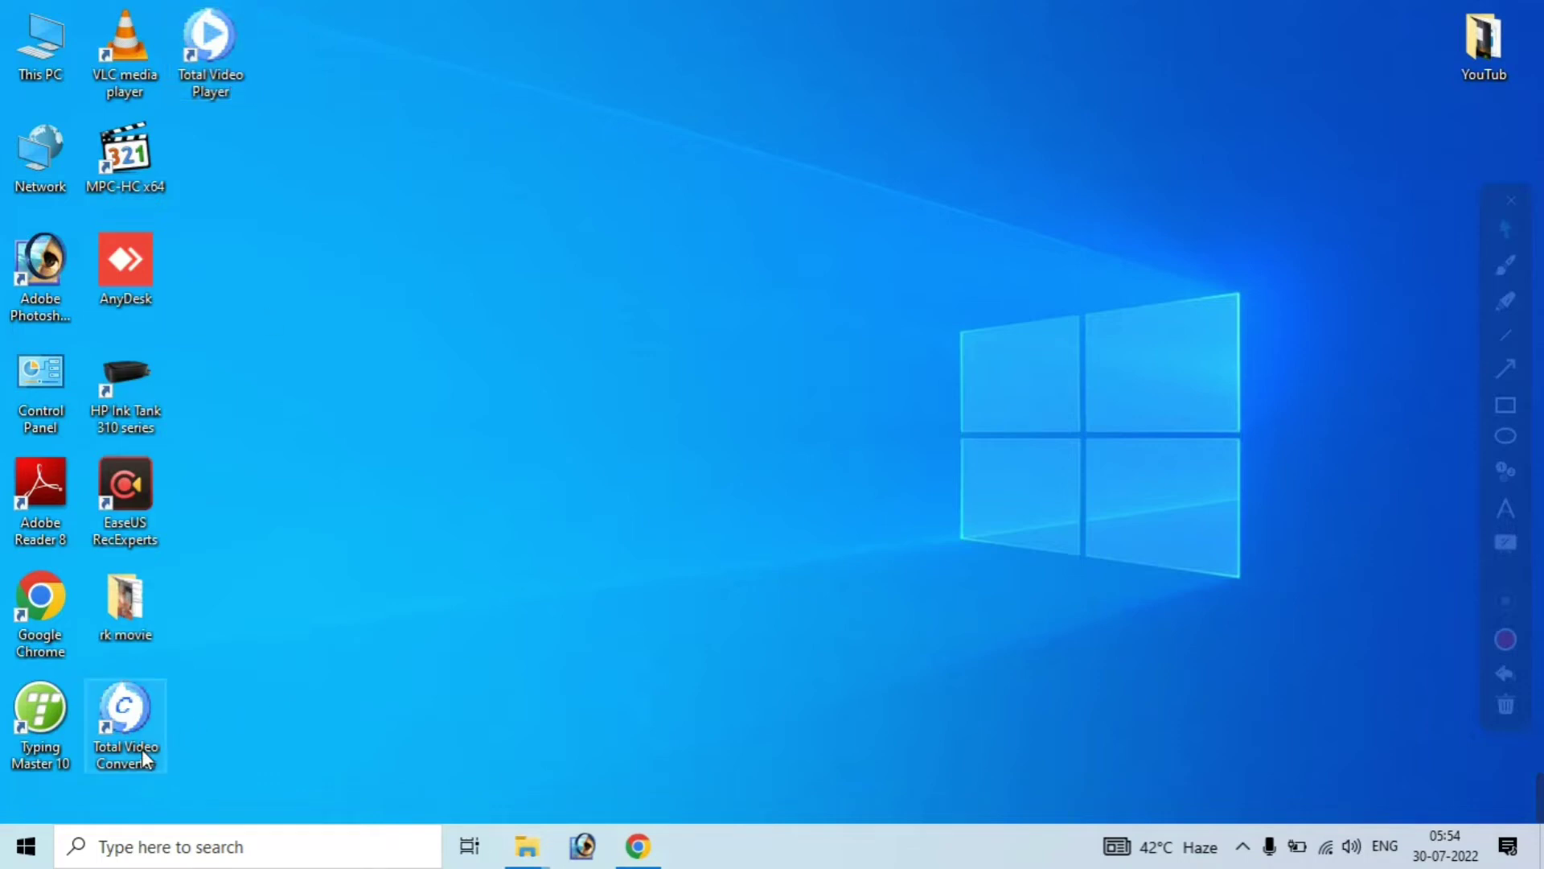
- Outline the Total Video Converter and Total Video Player desktop shortcuts with red rectangles and clear the markup
{"action": "left_click", "coordinate": [1505, 406]}
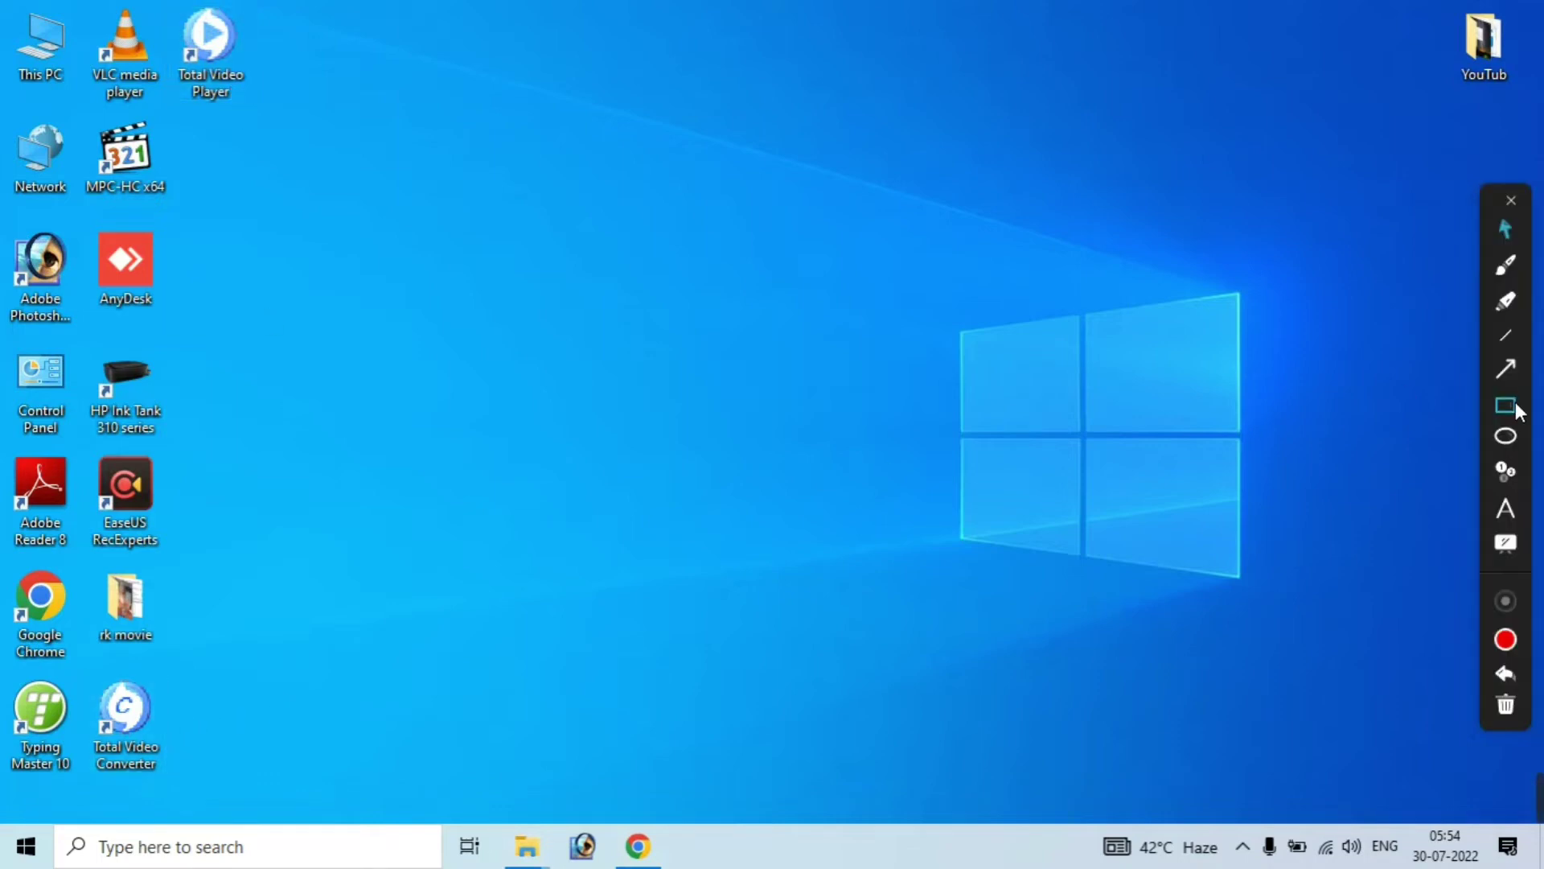
{"action": "left_click_drag", "start_coordinate": [79, 656], "coordinate": [230, 804]}
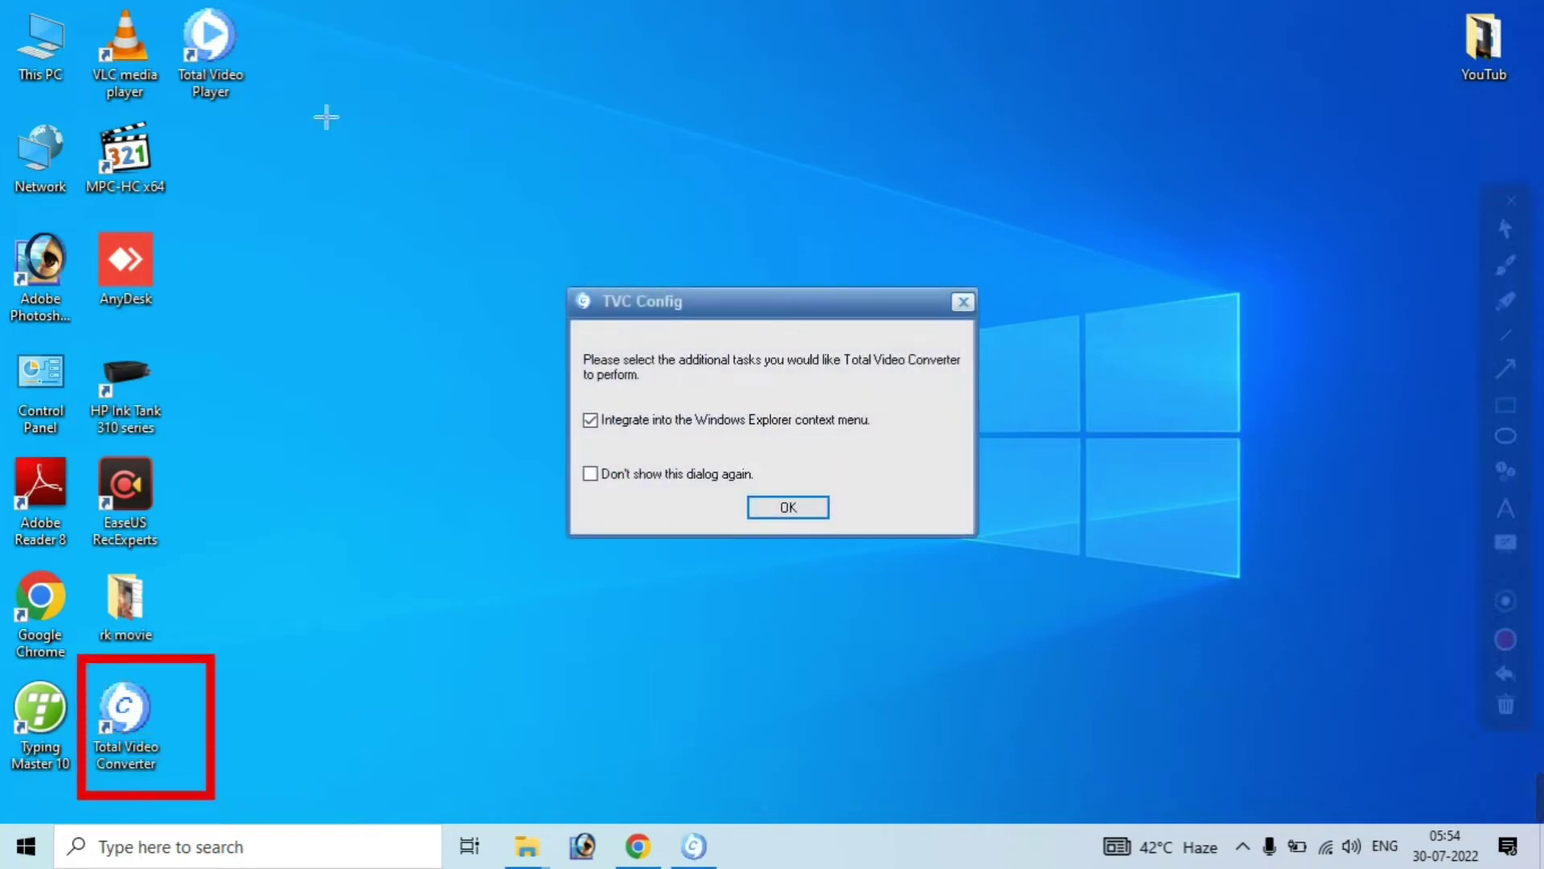
{"action": "left_click_drag", "start_coordinate": [169, 2], "coordinate": [289, 138]}
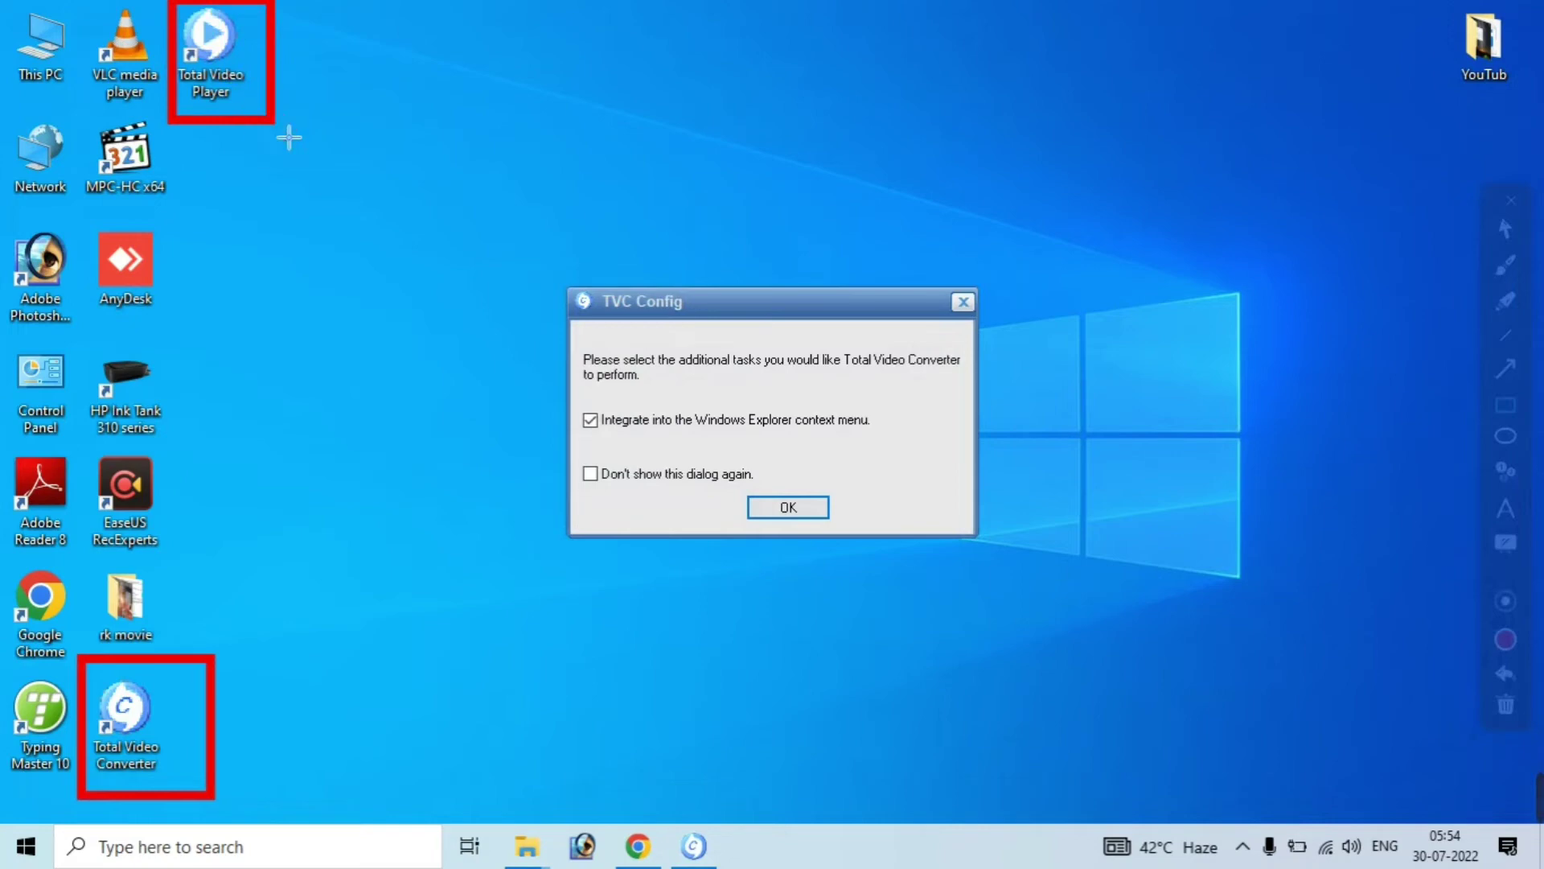
{"action": "left_click", "coordinate": [1517, 705]}
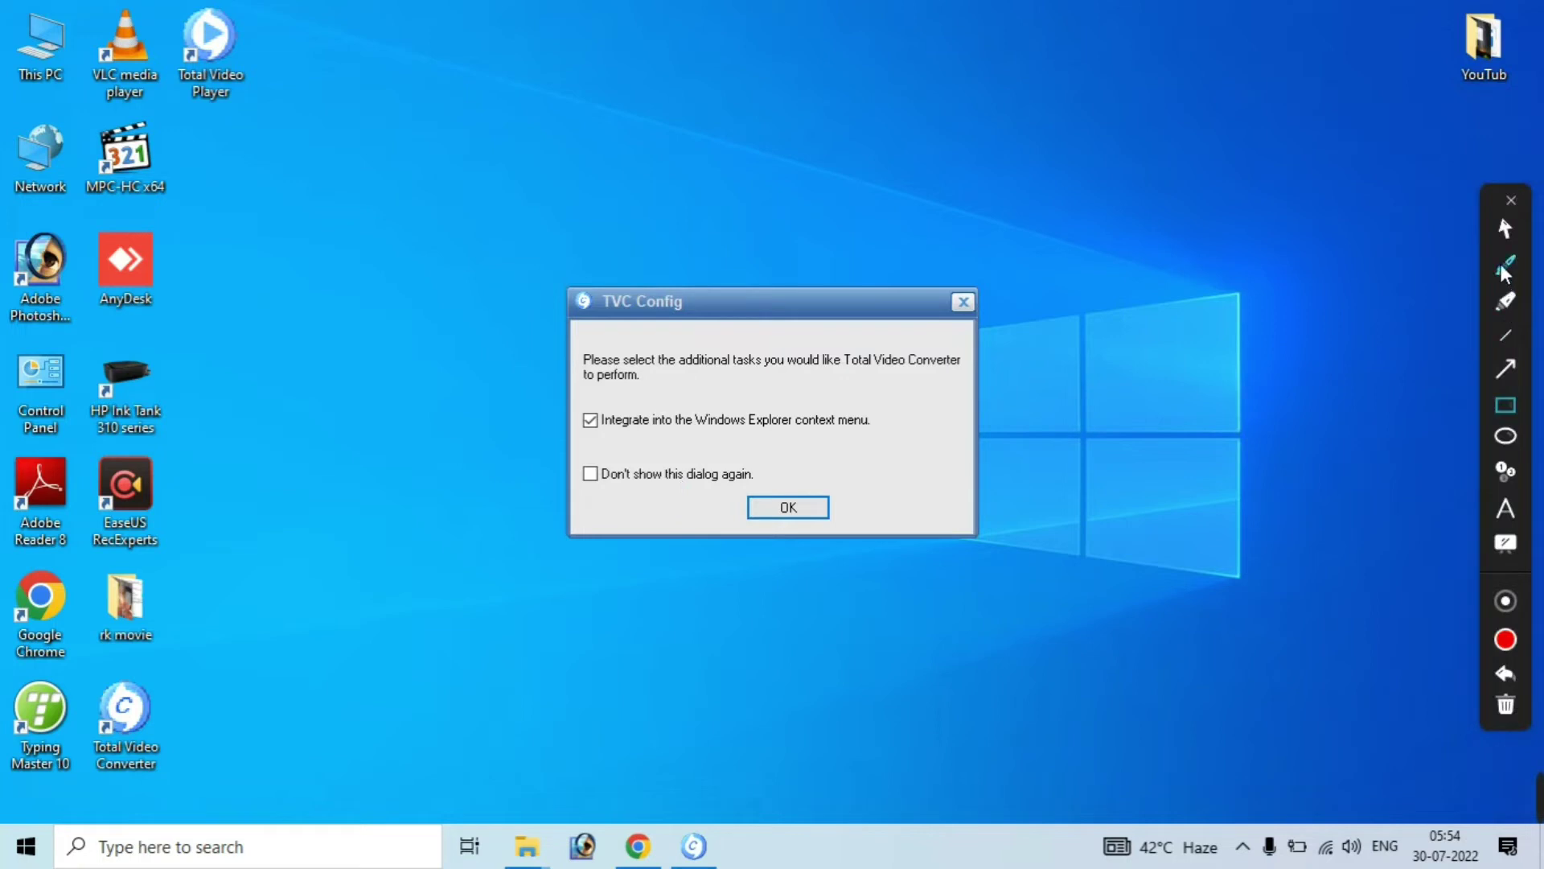
- Keep Windows Explorer context menu integration enabled, stop the TVC Config dialog from showing again, and accept the settings
{"action": "left_click", "coordinate": [1507, 231]}
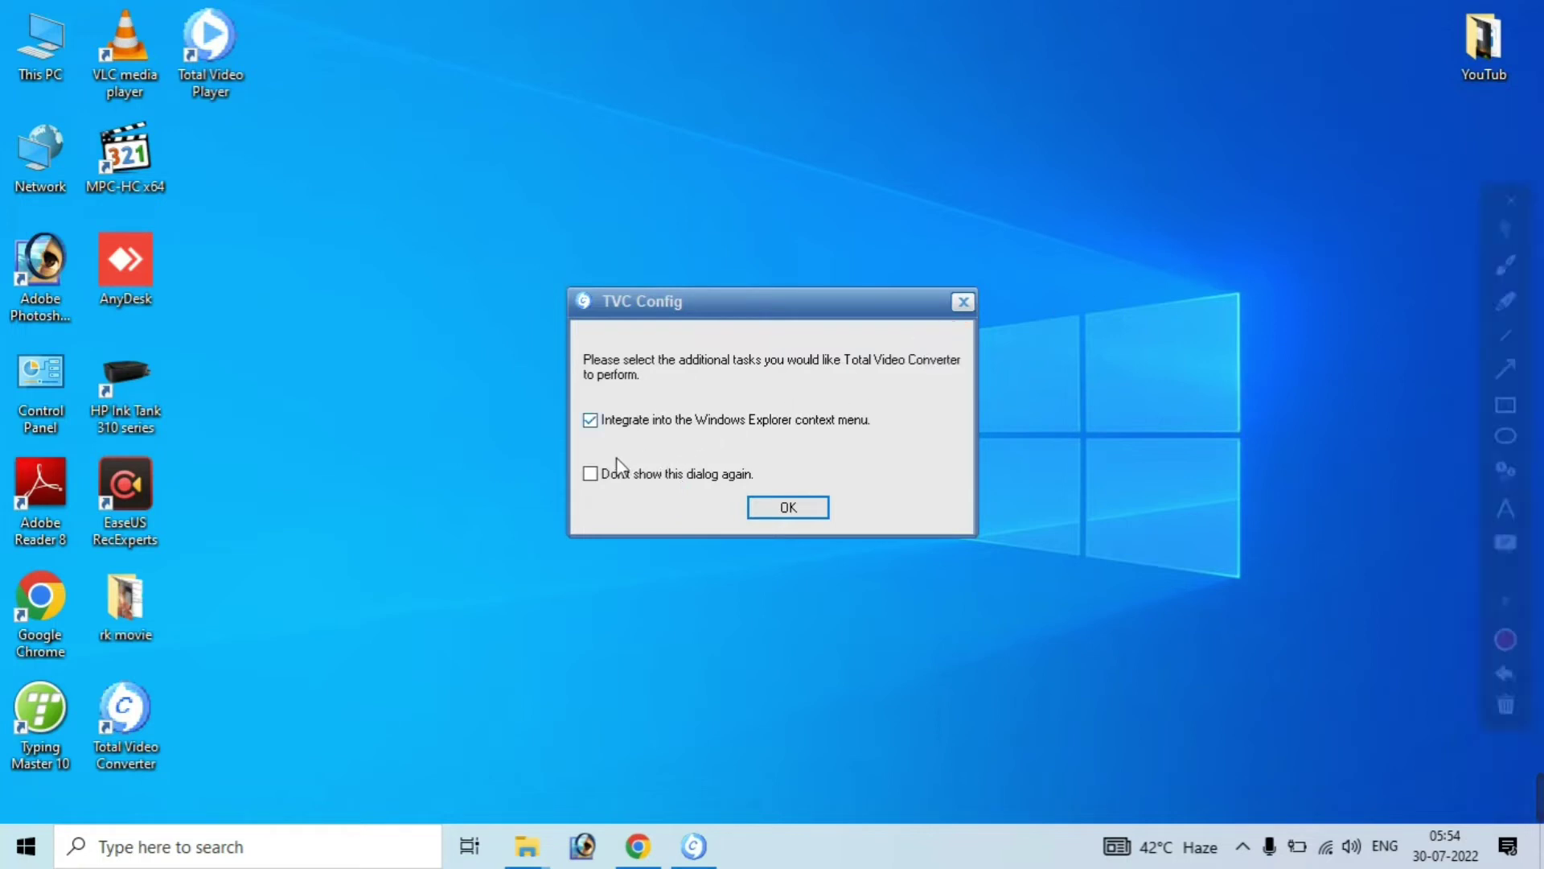
{"action": "left_click", "coordinate": [591, 474]}
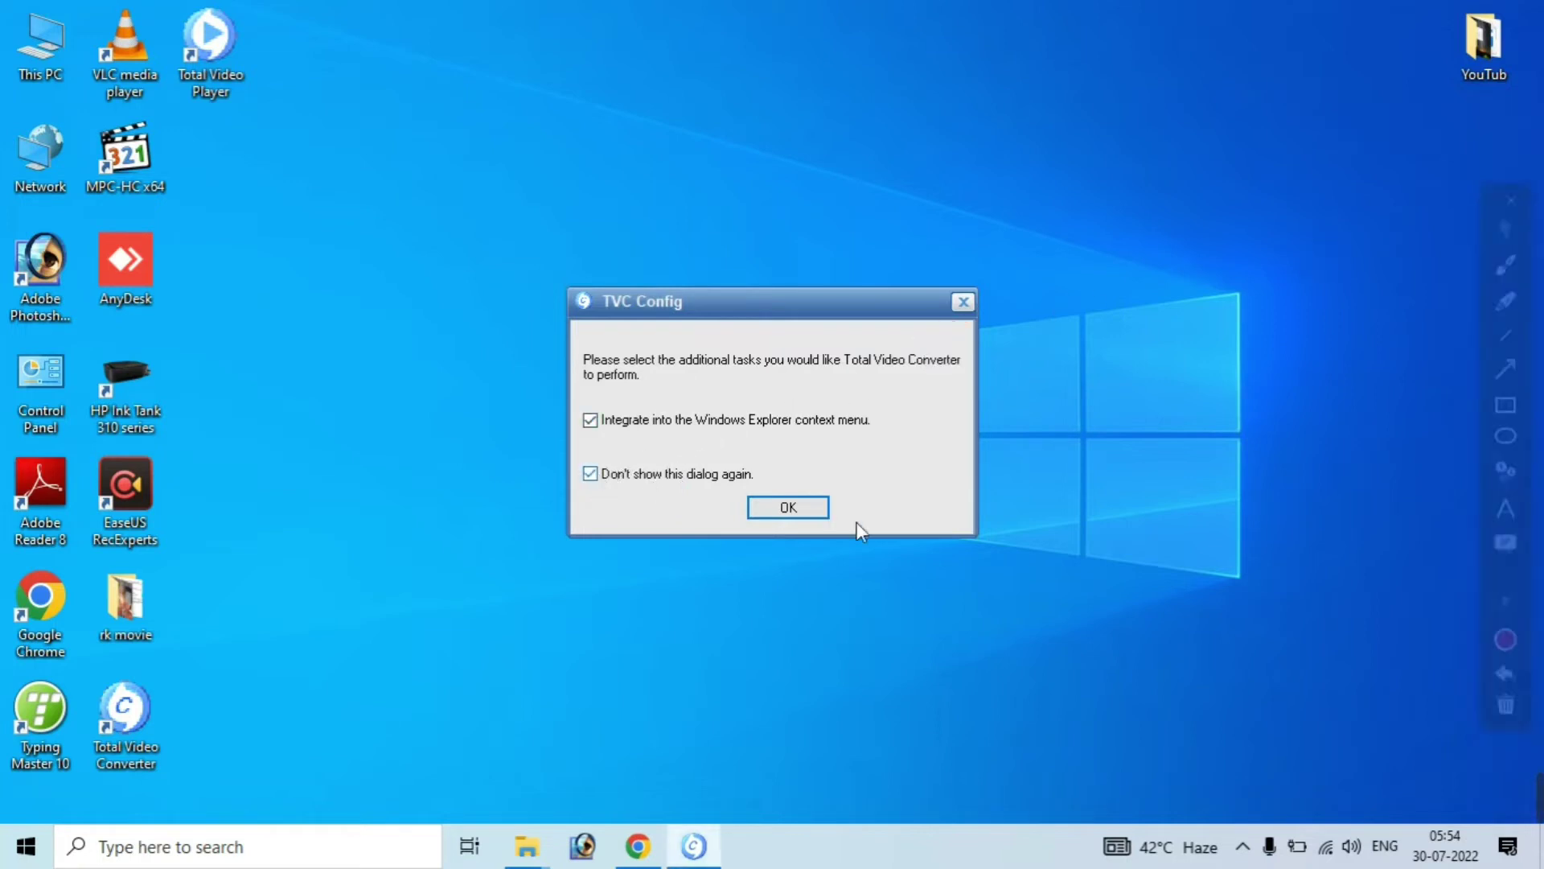
{"action": "left_click", "coordinate": [806, 517]}
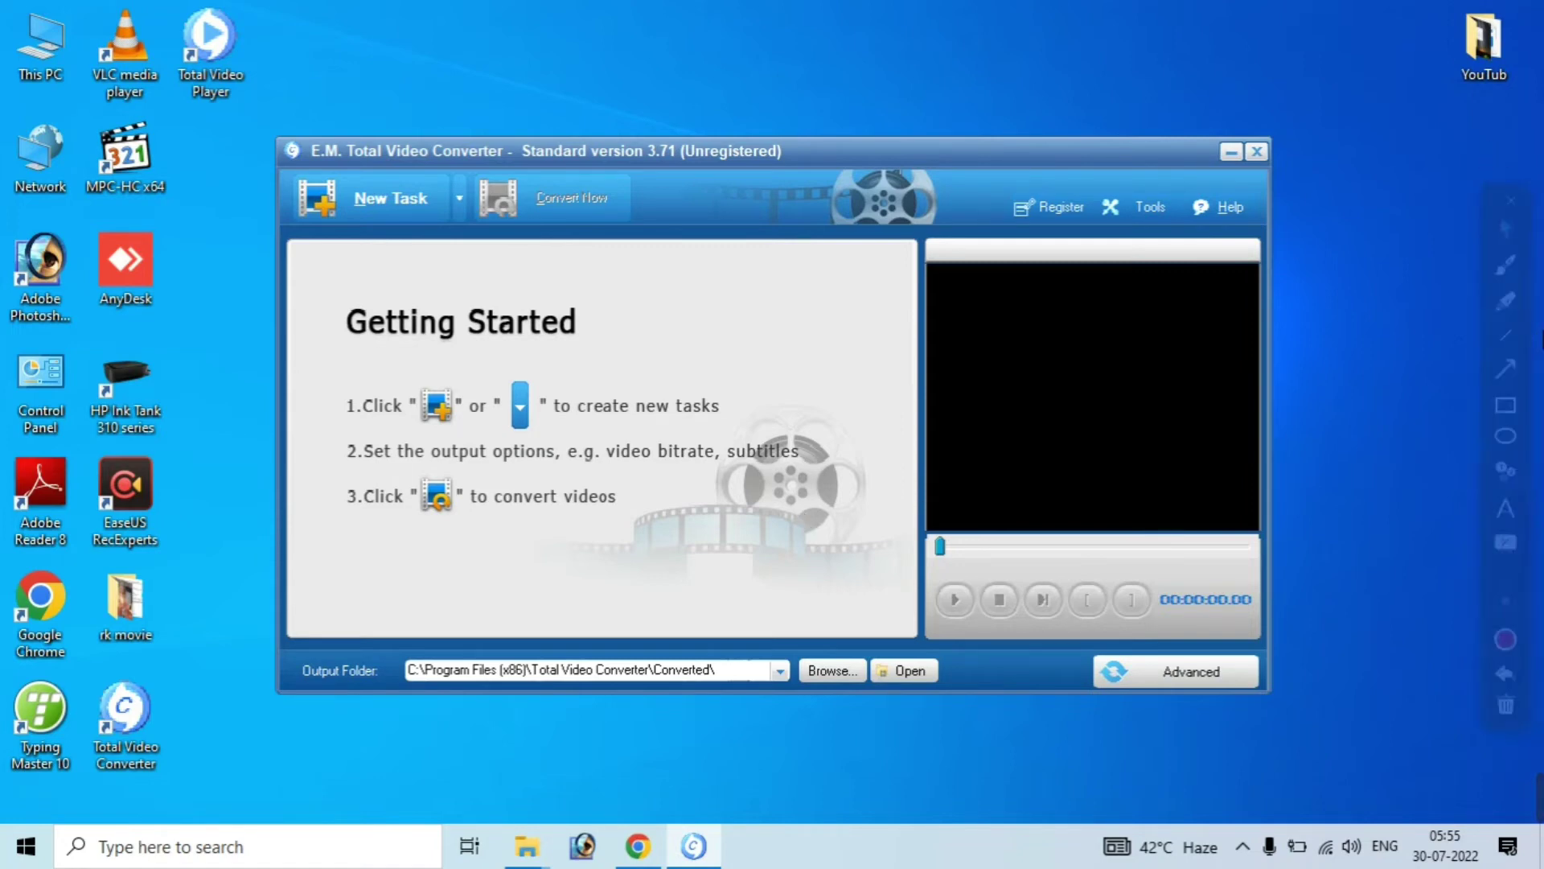
- Outline the entire Total Video Converter window with a red rectangle annotation
{"action": "left_click", "coordinate": [1507, 406]}
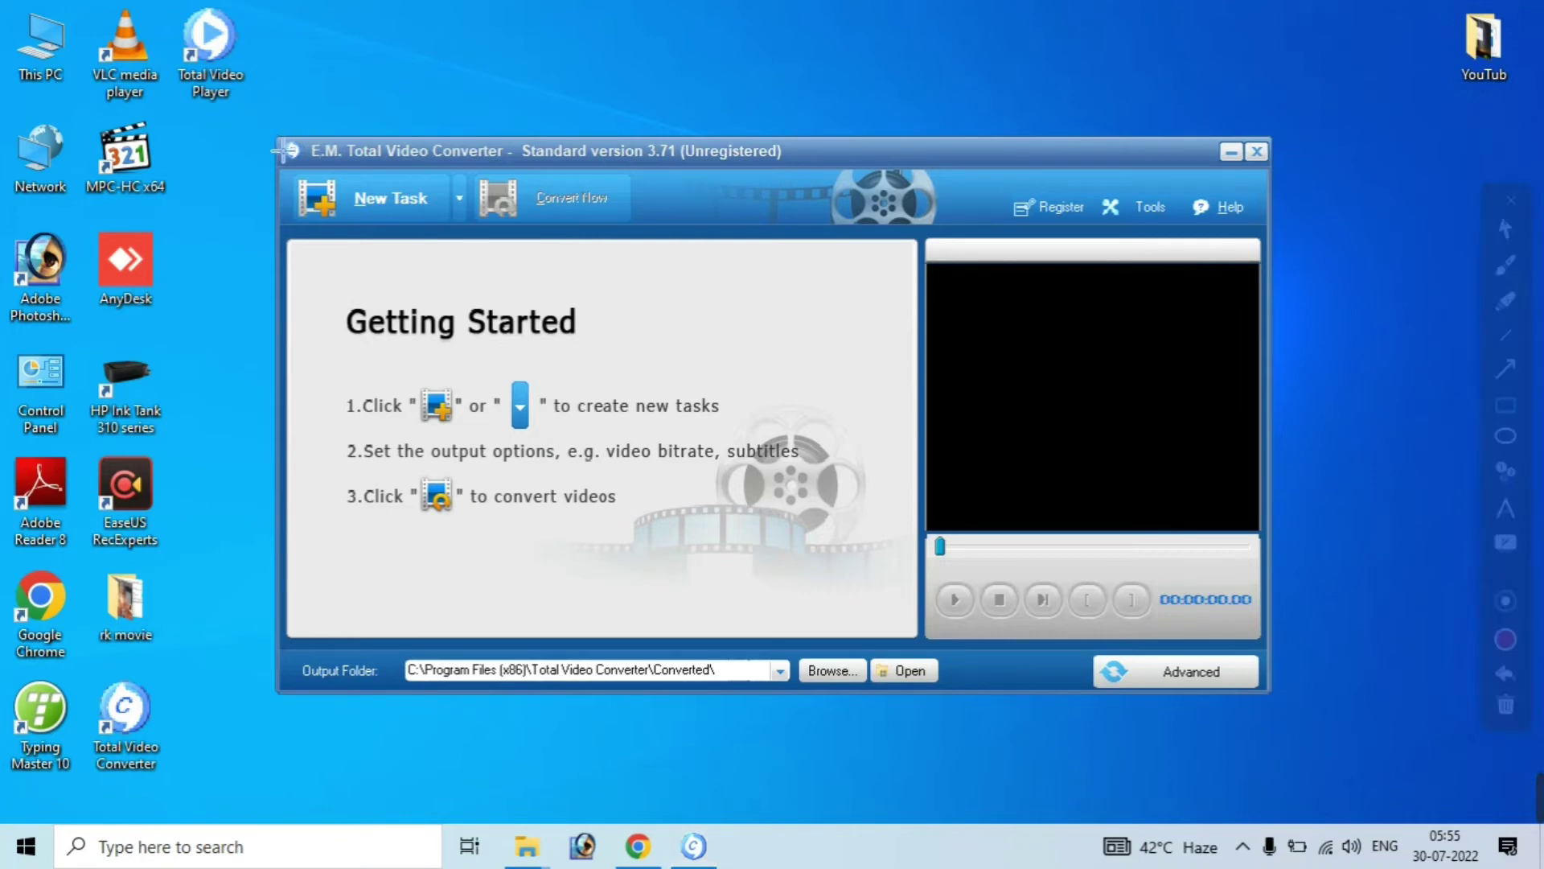
{"action": "mouse_move", "coordinate": [270, 130]}
{"action": "left_mouse_down"}
{"action": "mouse_move", "coordinate": [1102, 455]}
{"action": "mouse_move", "coordinate": [1255, 838]}
{"action": "mouse_move", "coordinate": [1320, 734]}
{"action": "mouse_move", "coordinate": [1313, 713]}
{"action": "mouse_move", "coordinate": [1286, 721]}
{"action": "mouse_move", "coordinate": [1311, 721]}
{"action": "left_mouse_up"}
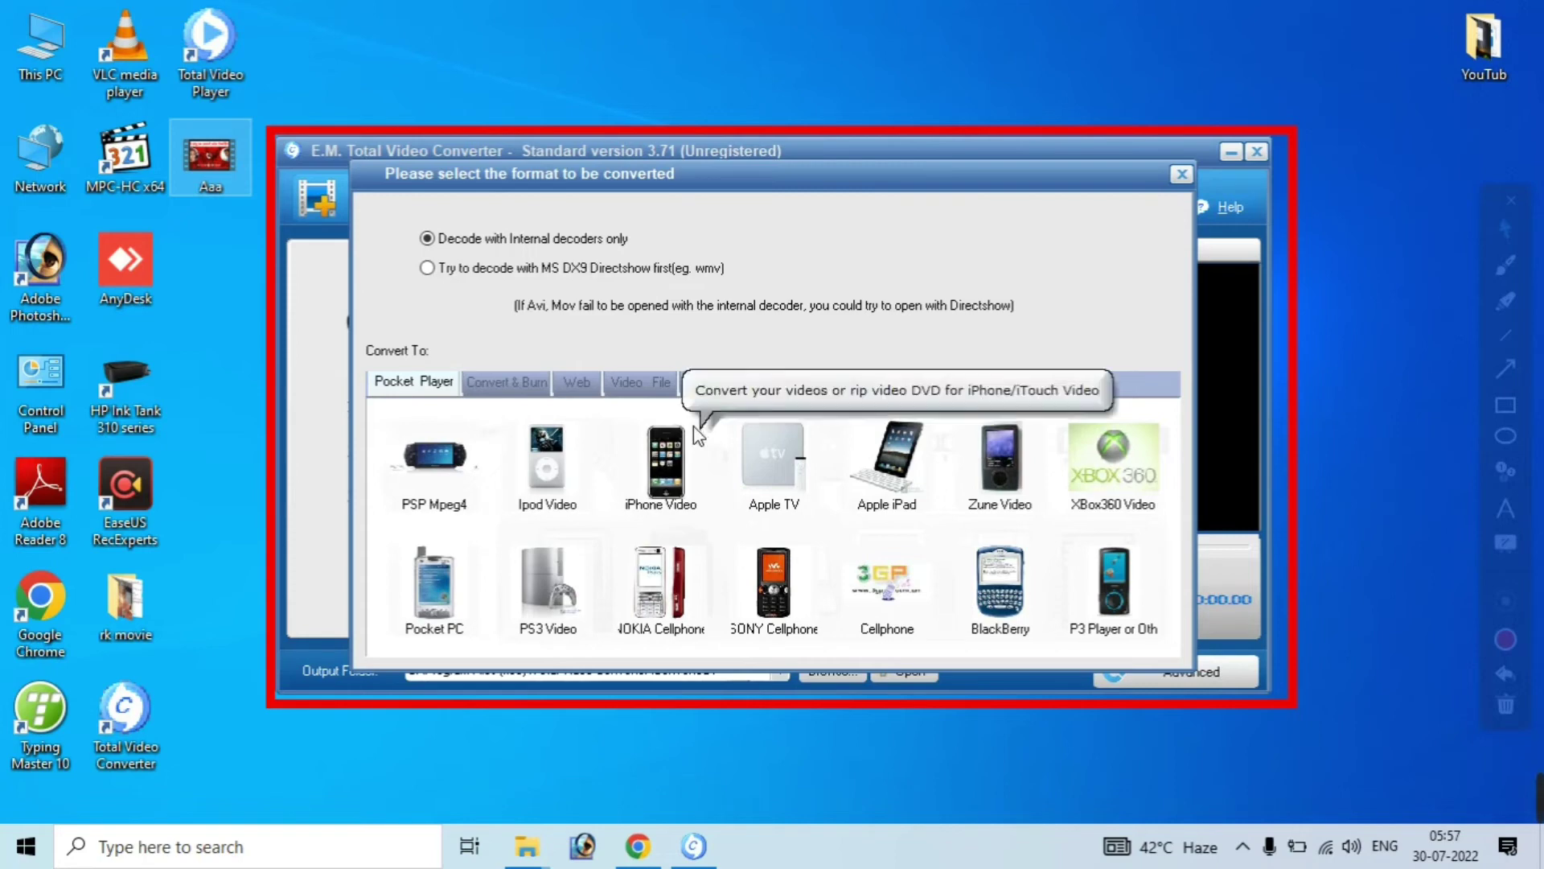
- Examine the output formats offered for pocket players, disc burning, web, video files, audio files and AVCHD & HD video
{"action": "left_click", "coordinate": [661, 390]}
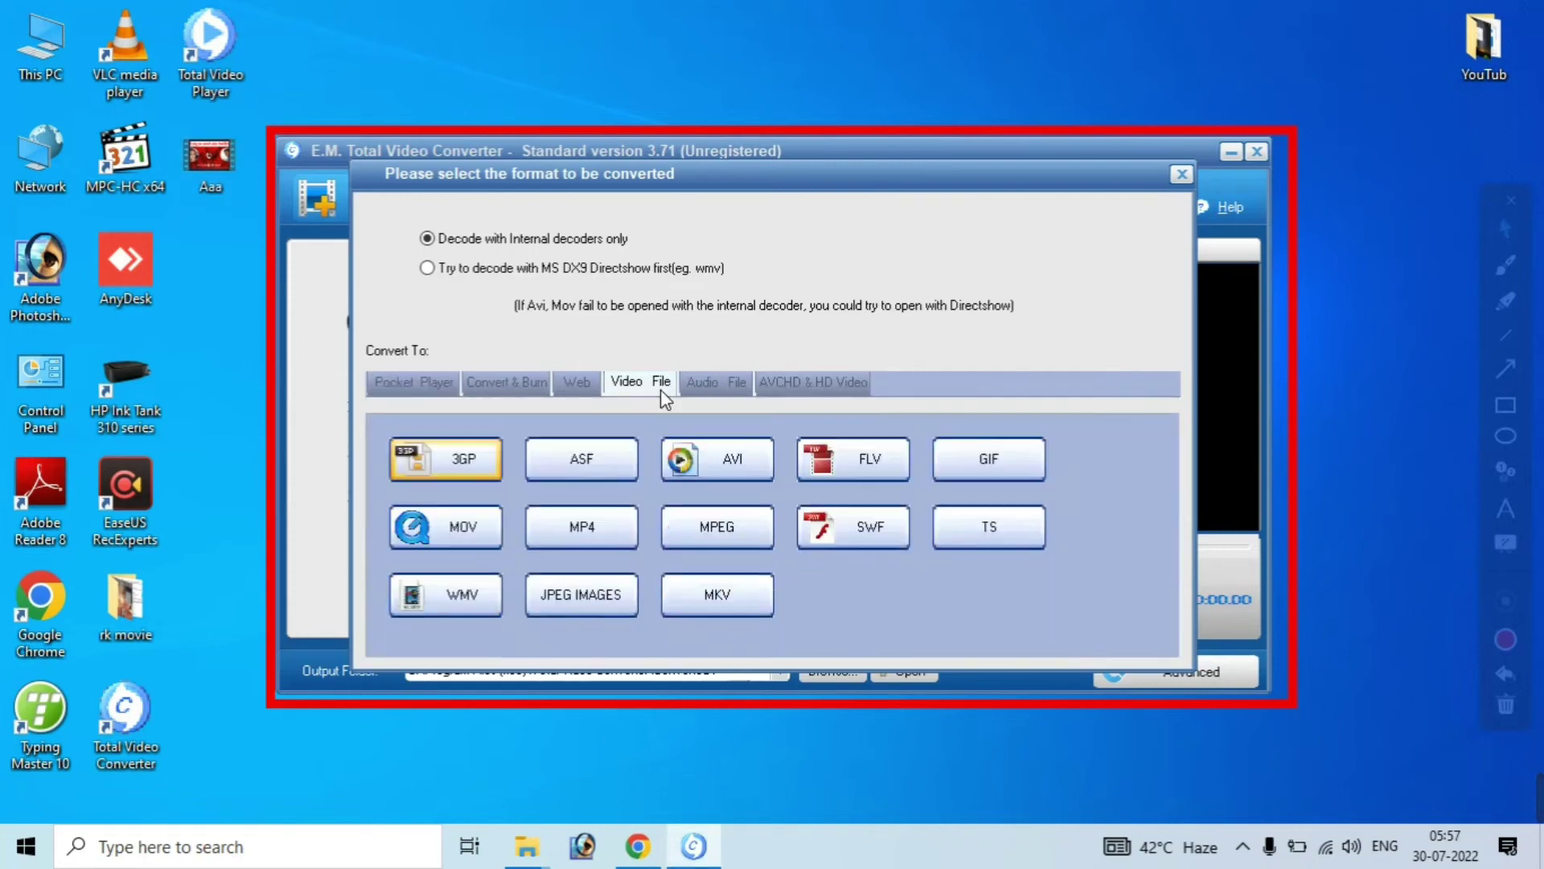
{"action": "left_click", "coordinate": [422, 388]}
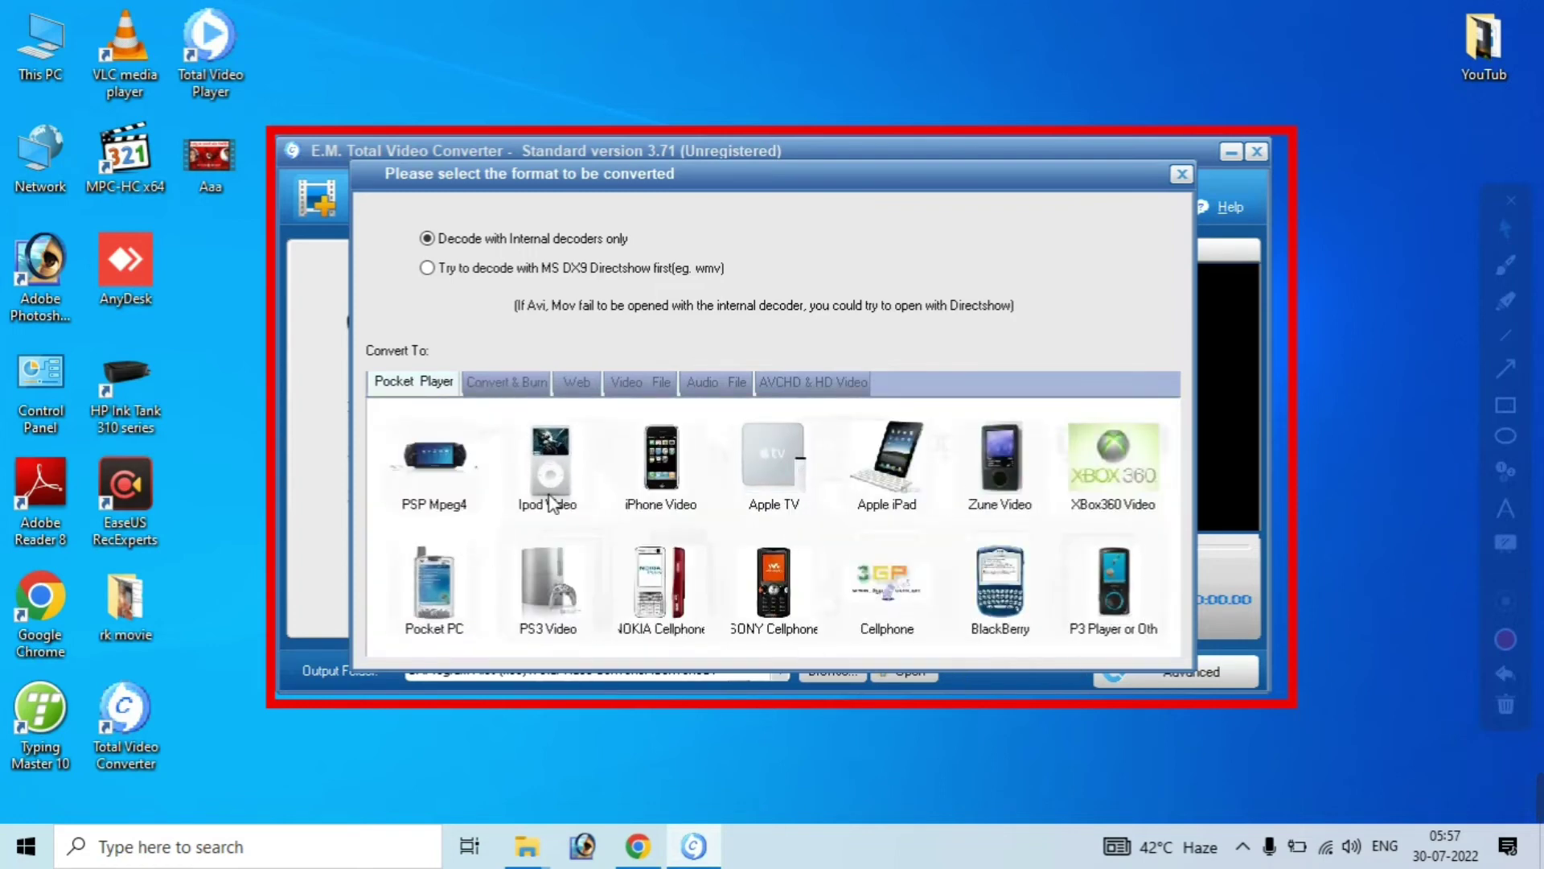
{"action": "left_click", "coordinate": [527, 386]}
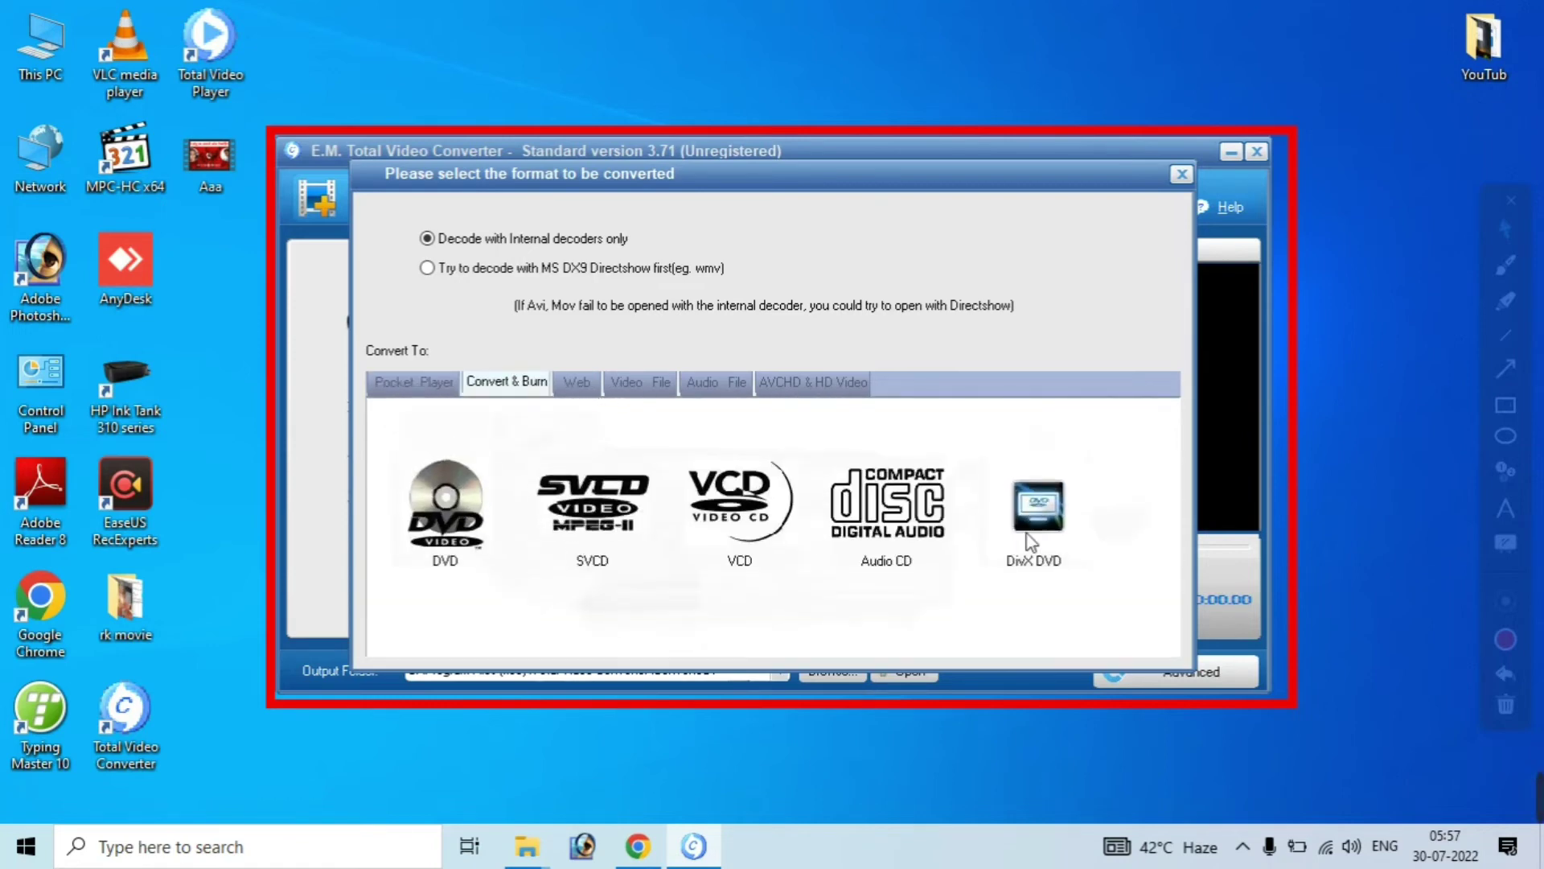
{"action": "left_click", "coordinate": [577, 384]}
{"action": "left_click", "coordinate": [630, 387]}
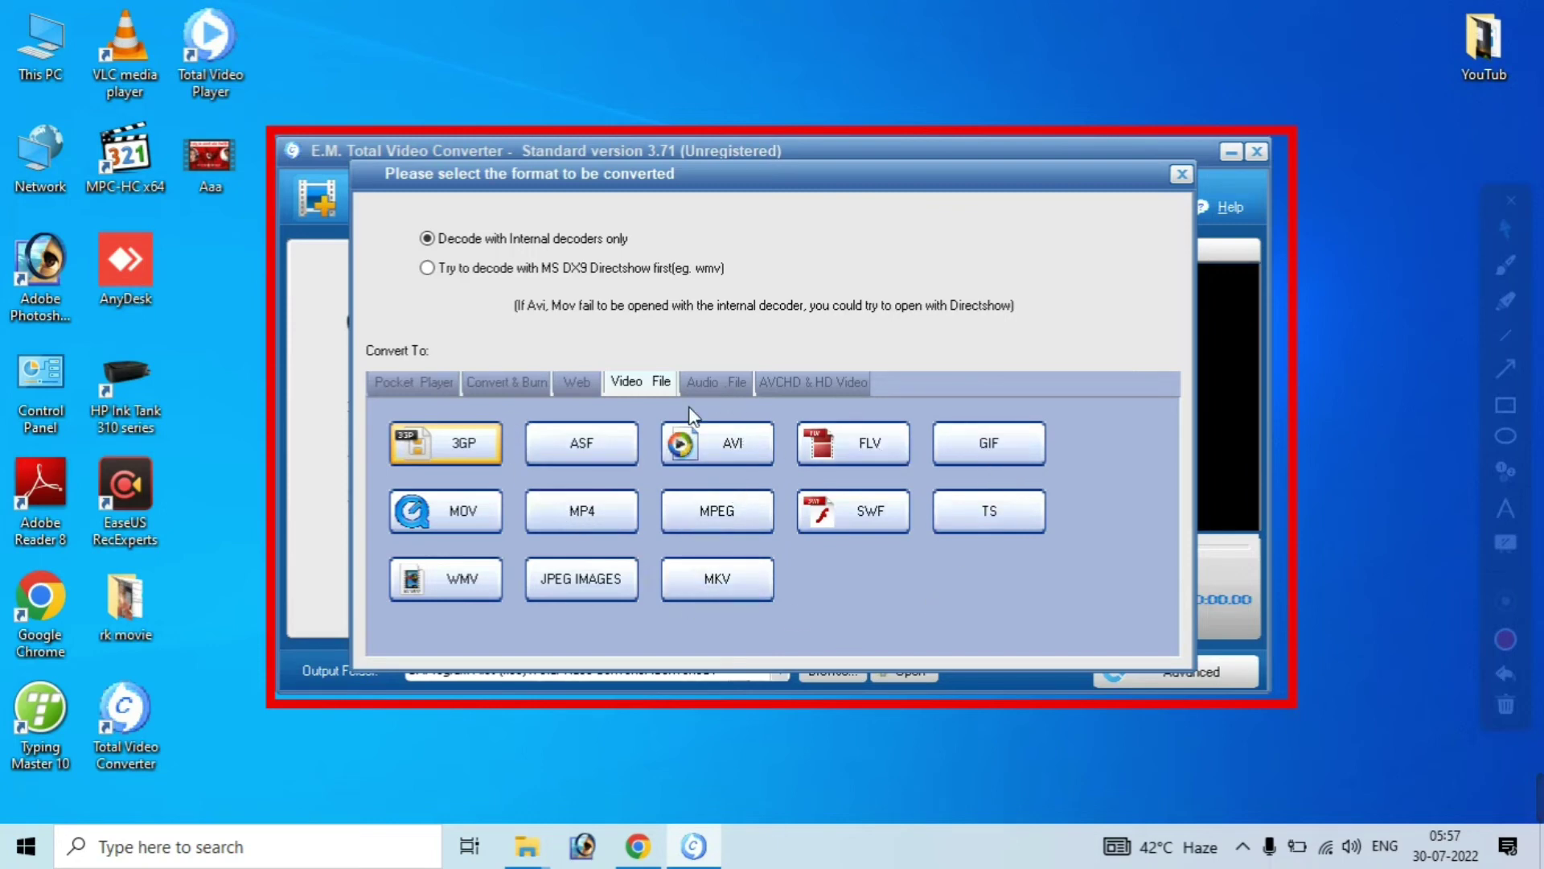
{"action": "left_click", "coordinate": [707, 384]}
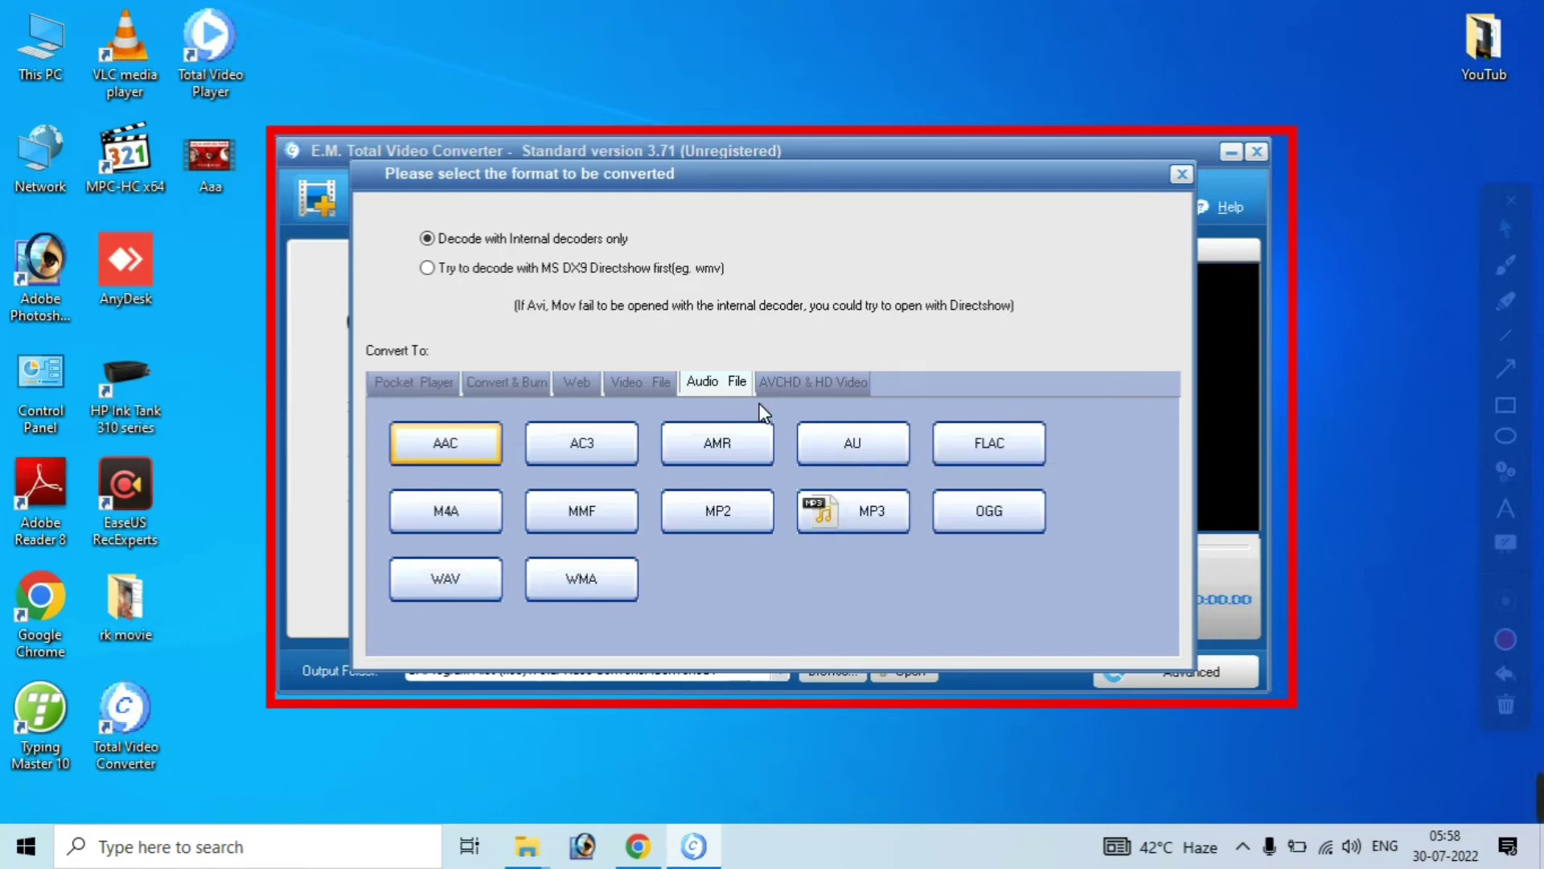
{"action": "left_click", "coordinate": [800, 382]}
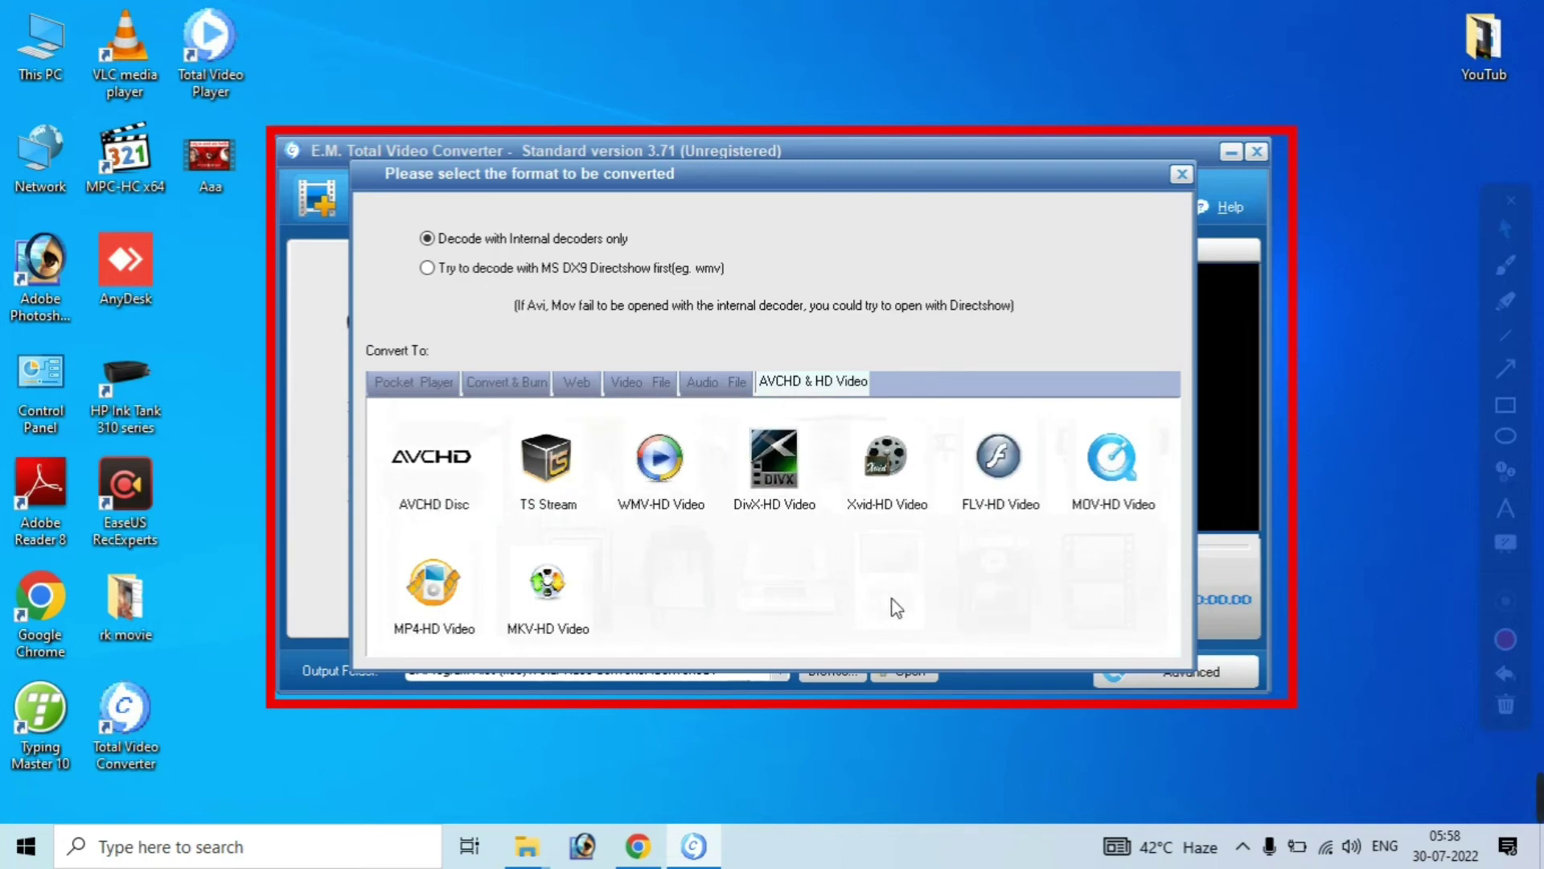
- Choose MPEG4 MP4 from the video file formats as the output format for Aaa.mp4
{"action": "left_click", "coordinate": [634, 392]}
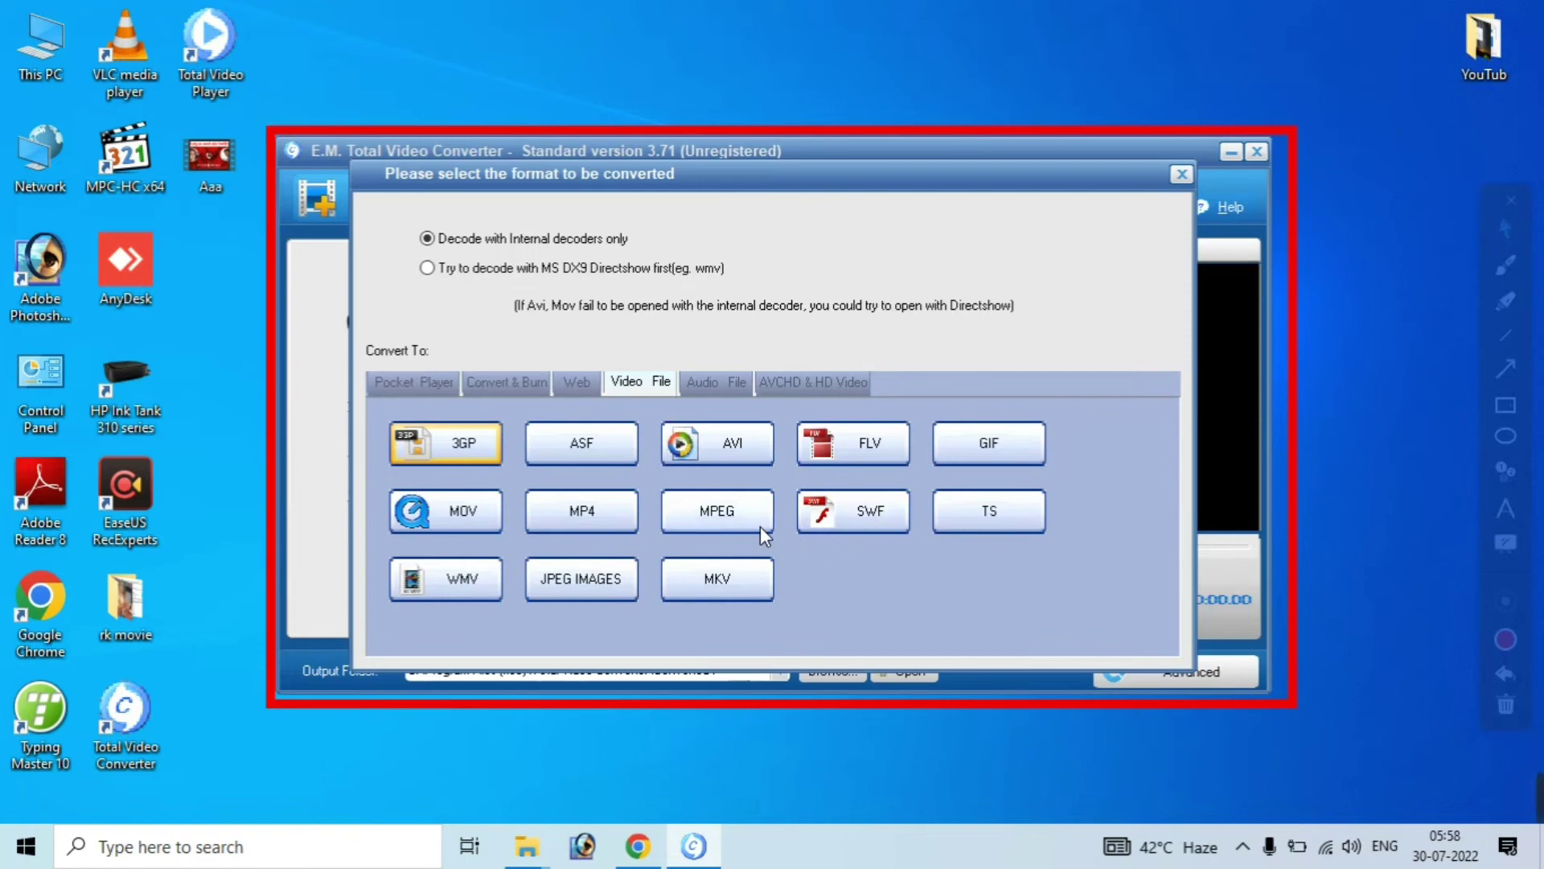
{"action": "left_click", "coordinate": [580, 512]}
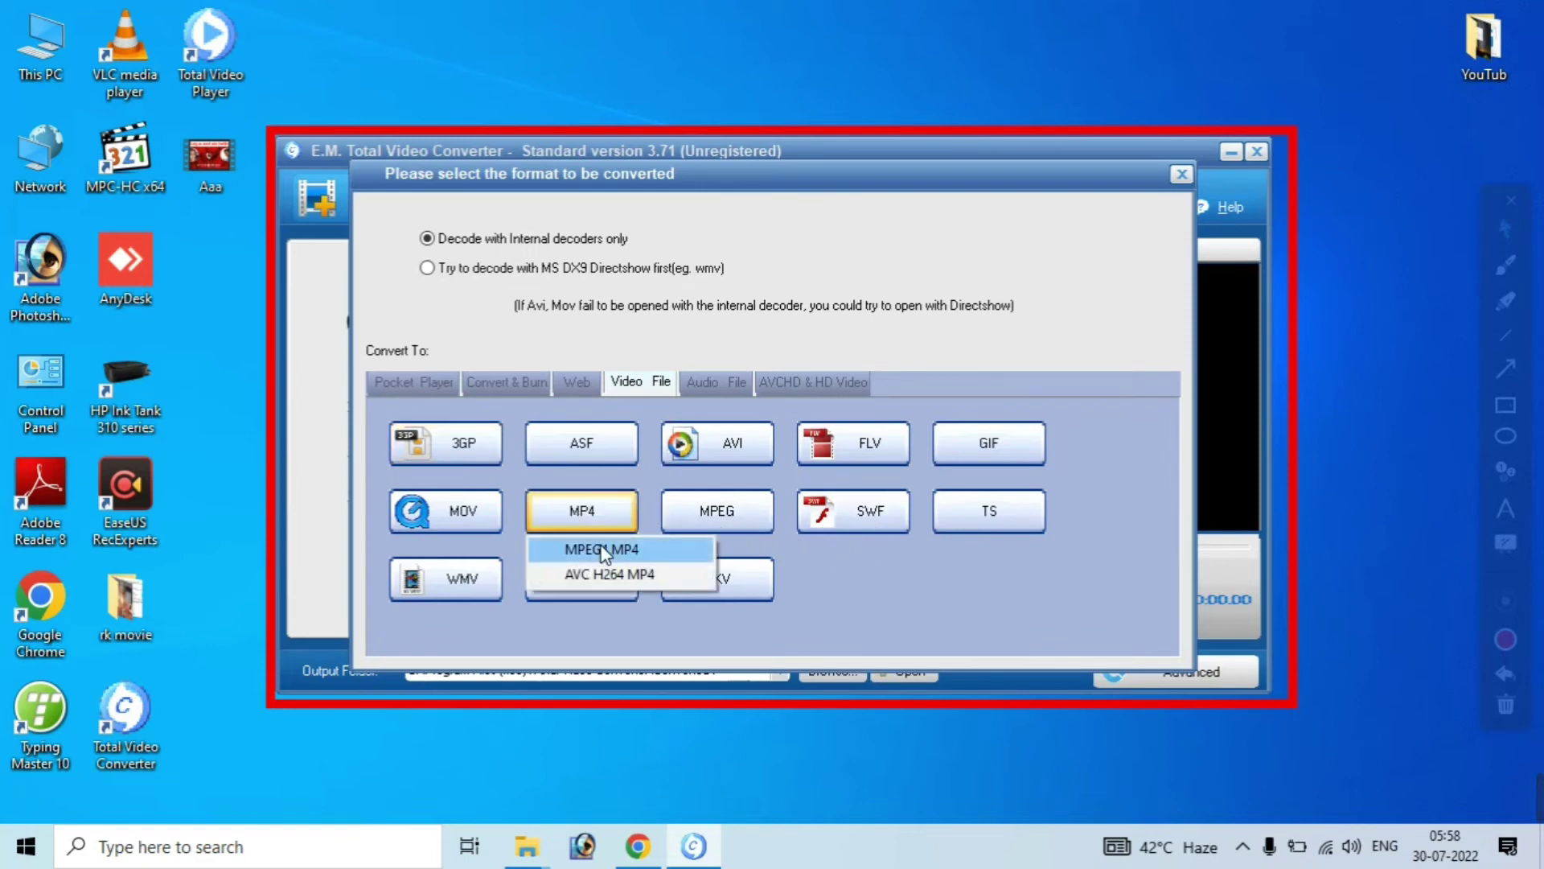
{"action": "left_click", "coordinate": [671, 555]}
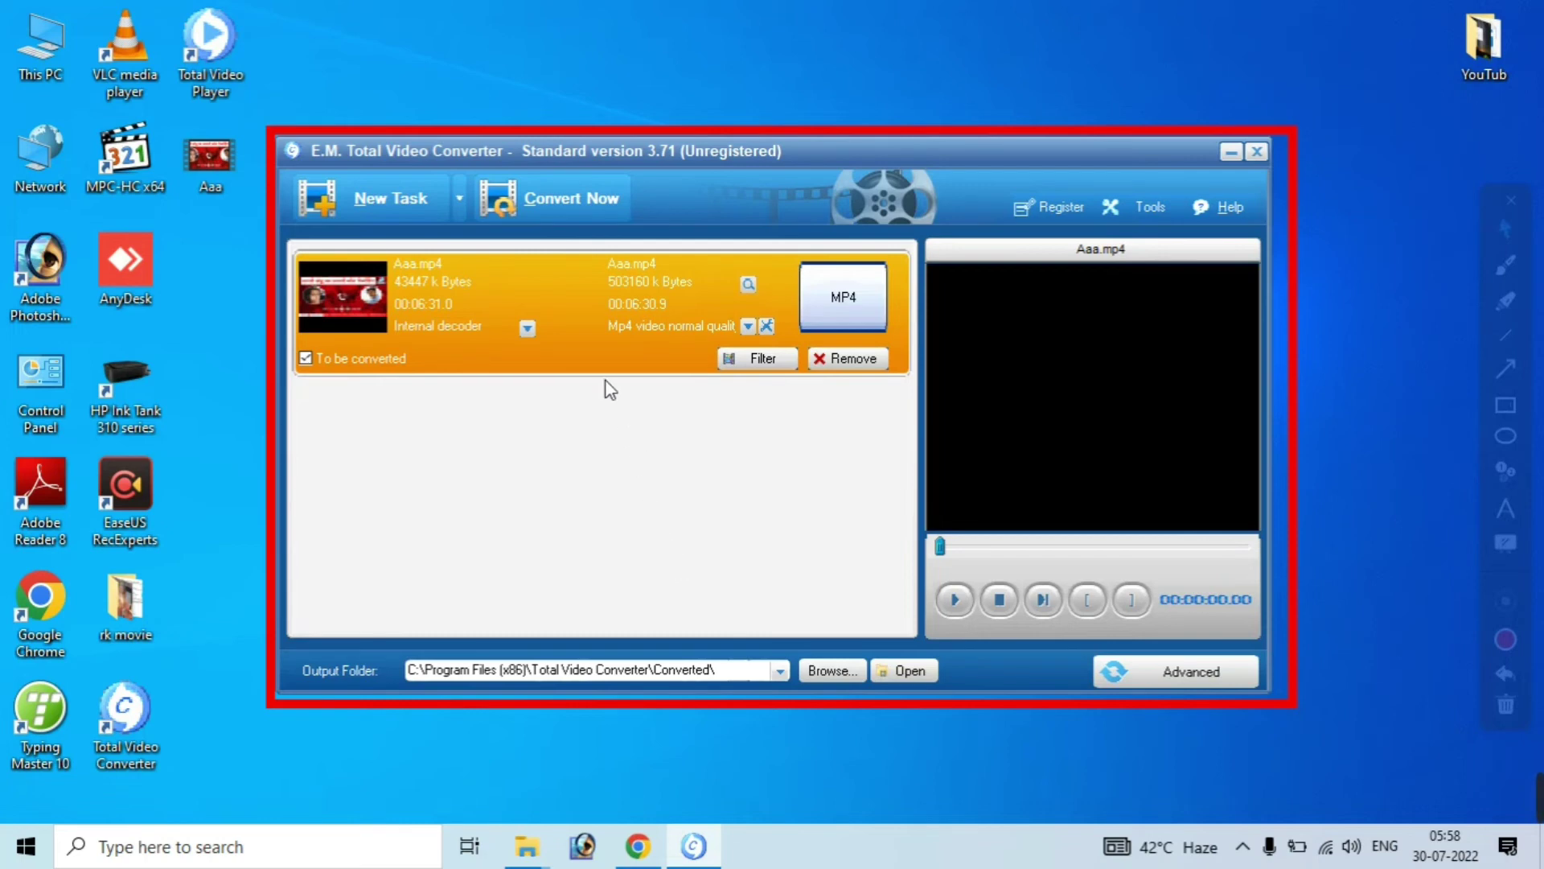
- Start converting Aaa.mp4, then enter the registration code in the registration prompt and submit it
{"action": "left_click", "coordinate": [569, 210]}
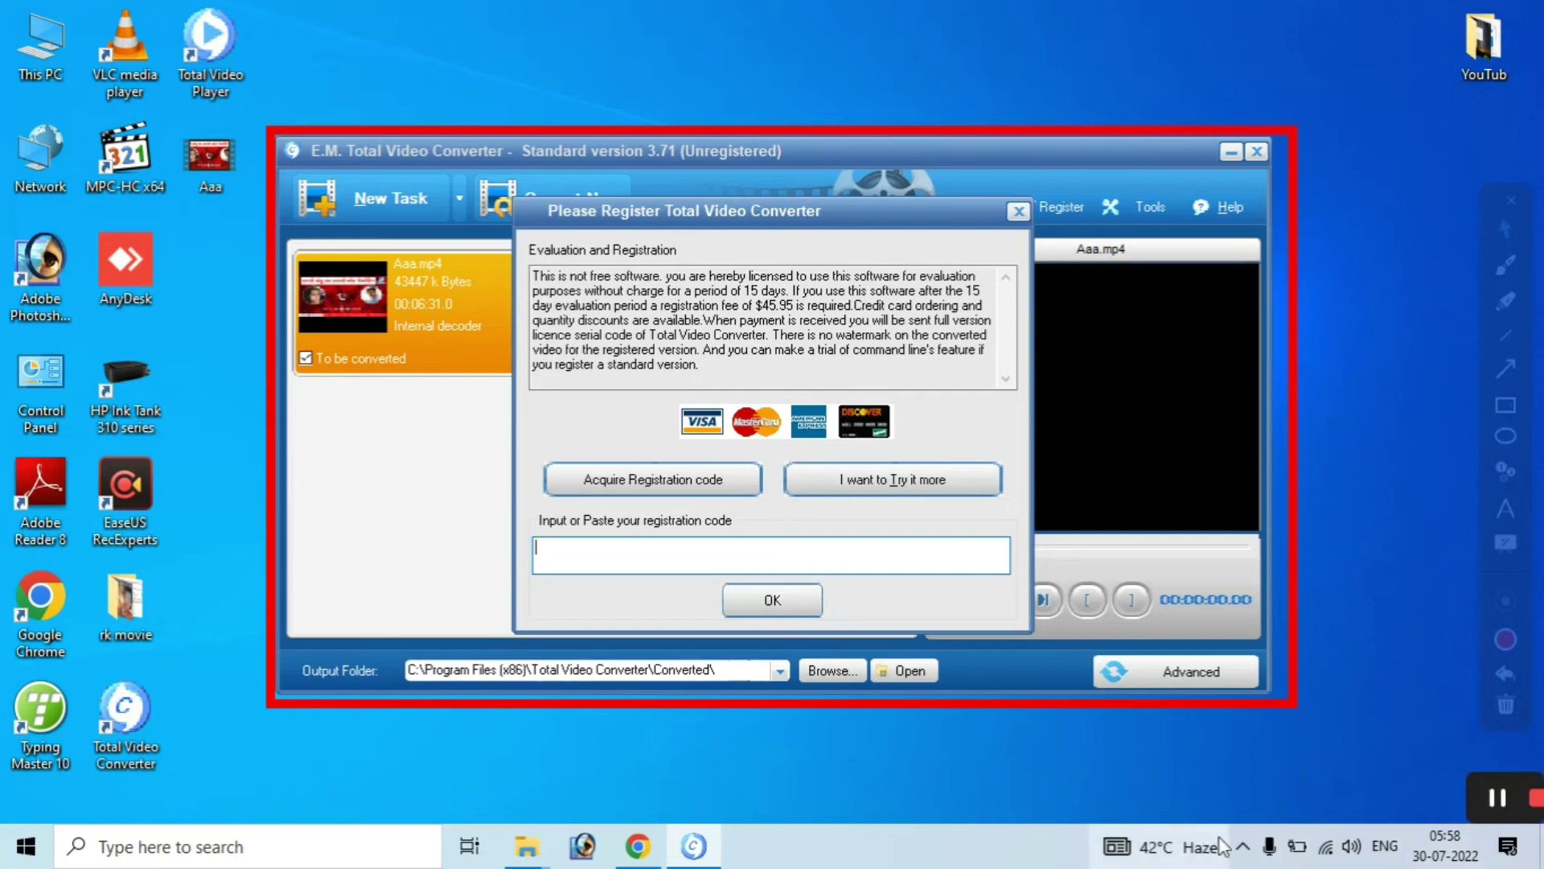
{"action": "mouse_move", "coordinate": [1452, 797]}
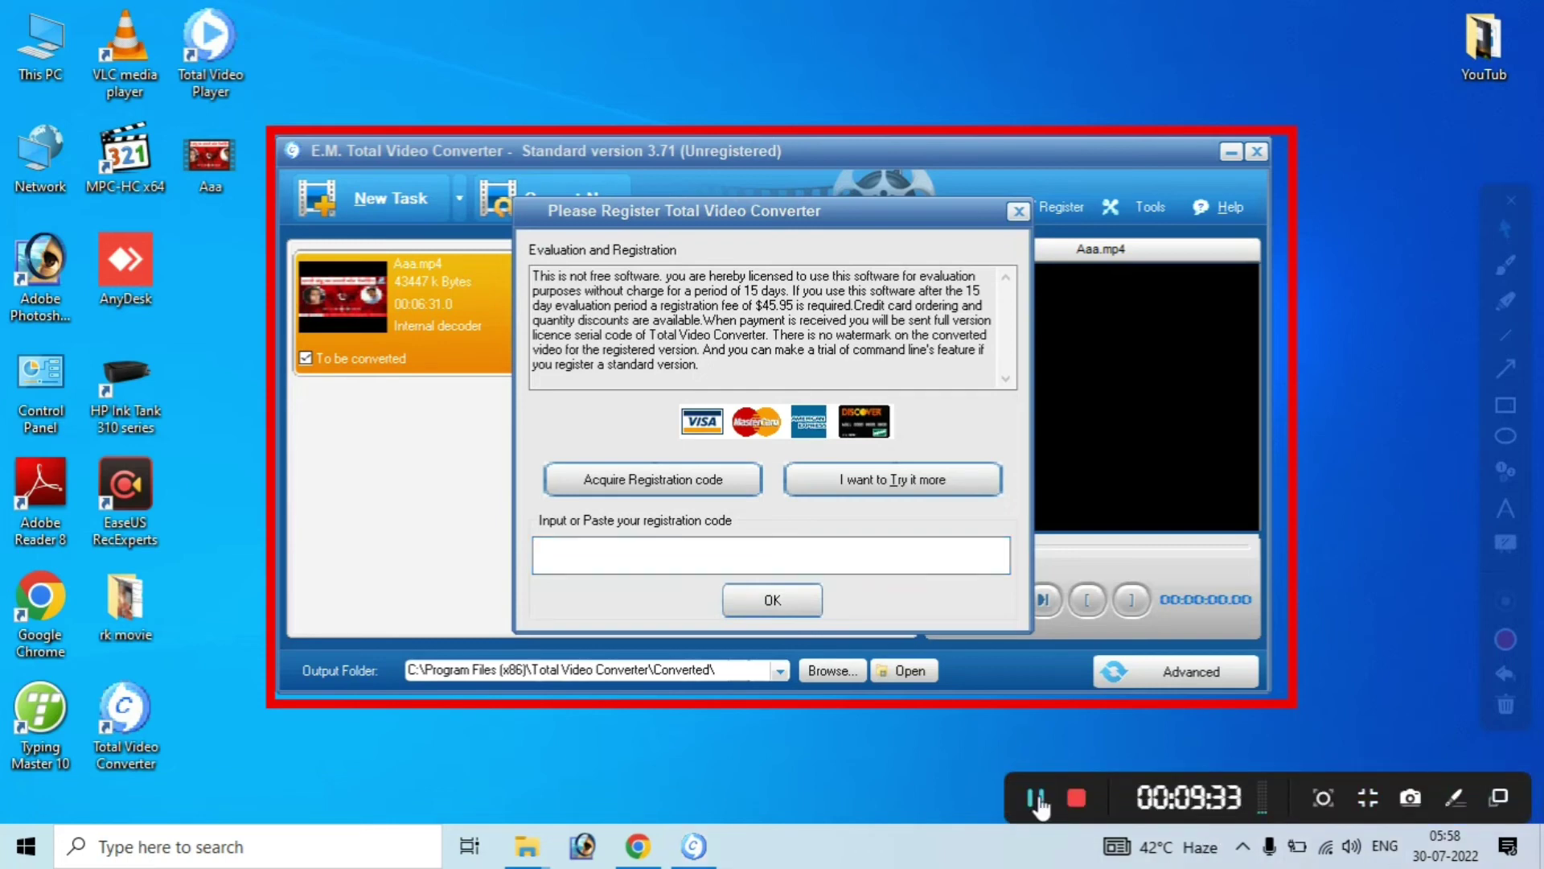
{"action": "left_click", "coordinate": [1032, 796]}
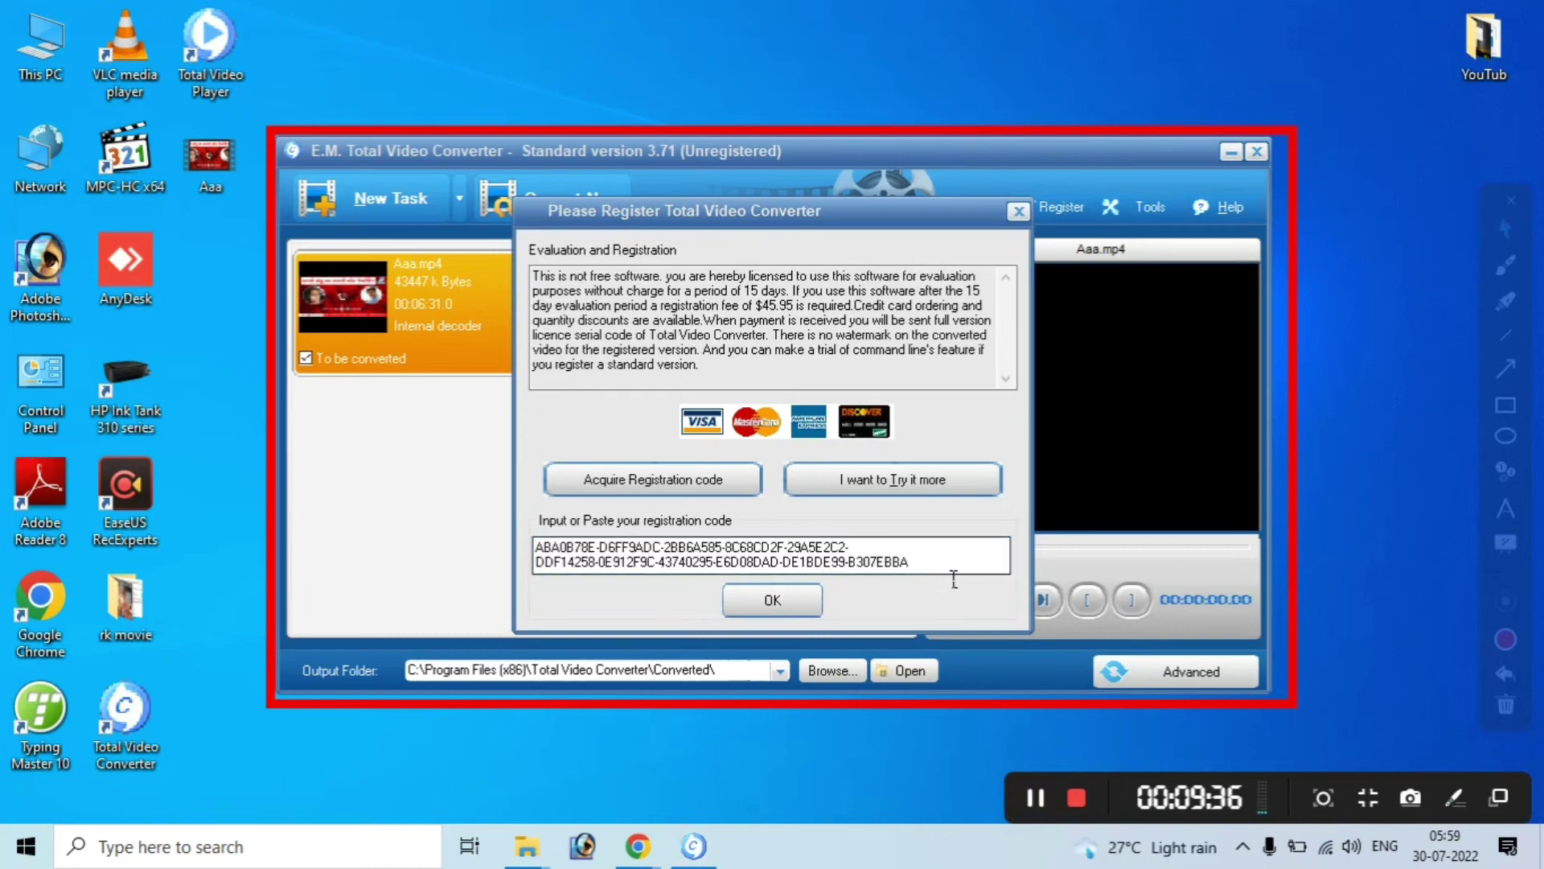
{"action": "left_click", "coordinate": [789, 595]}
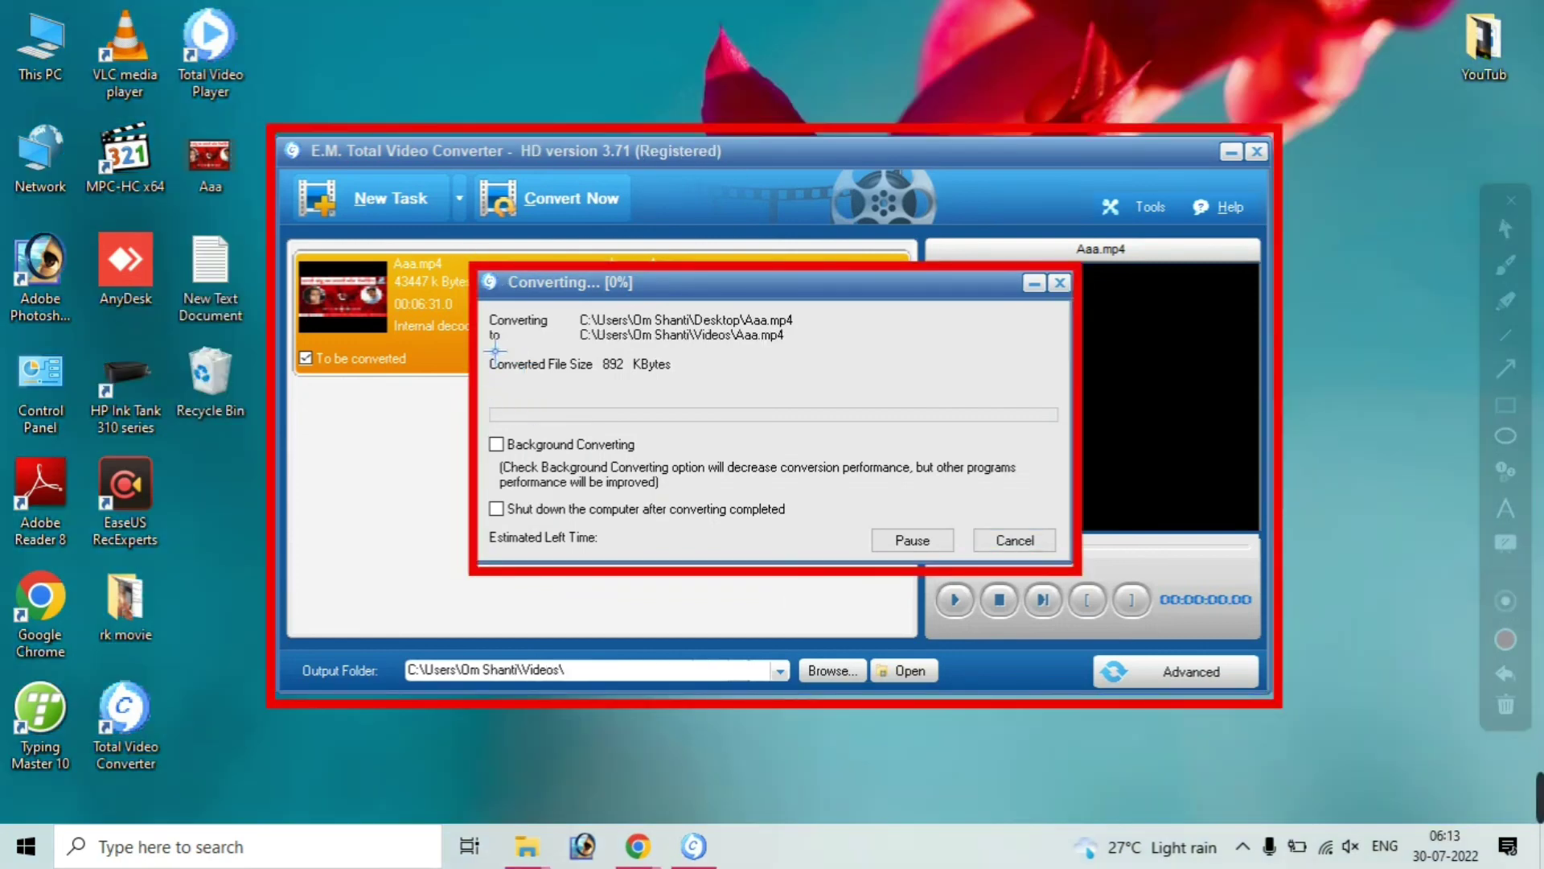
- Outline the converted file size line in the conversion progress dialog with a red rectangle annotation
{"action": "mouse_move", "coordinate": [480, 341]}
{"action": "left_mouse_down"}
{"action": "mouse_move", "coordinate": [682, 371]}
{"action": "mouse_move", "coordinate": [786, 360]}
{"action": "mouse_move", "coordinate": [797, 396]}
{"action": "left_mouse_up"}
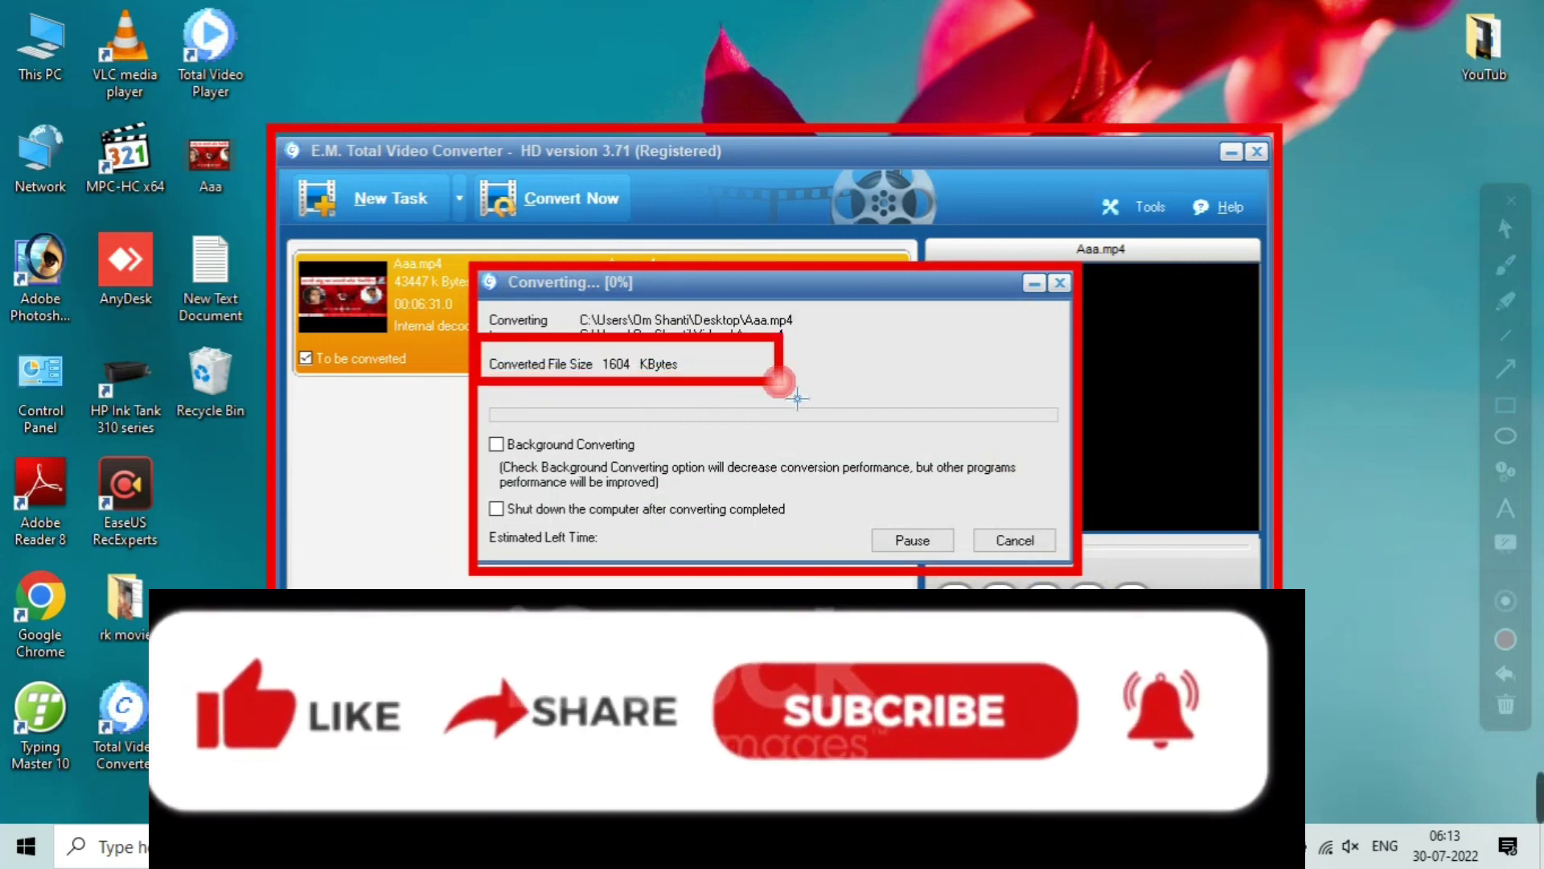